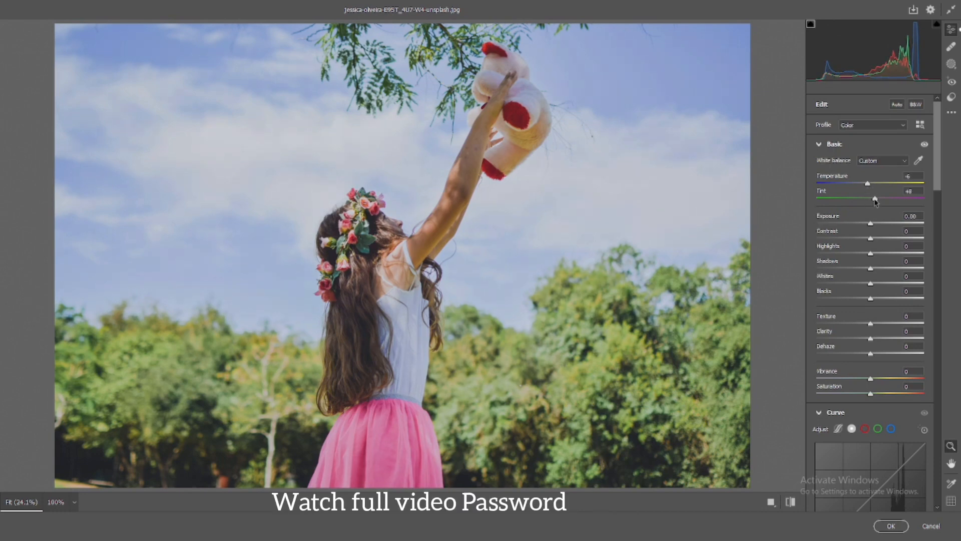
Set the basic adjustments to Temperature -5, Tint +6, Contrast +8, Highlights -38 and Blacks -20.
double_click(874, 199)
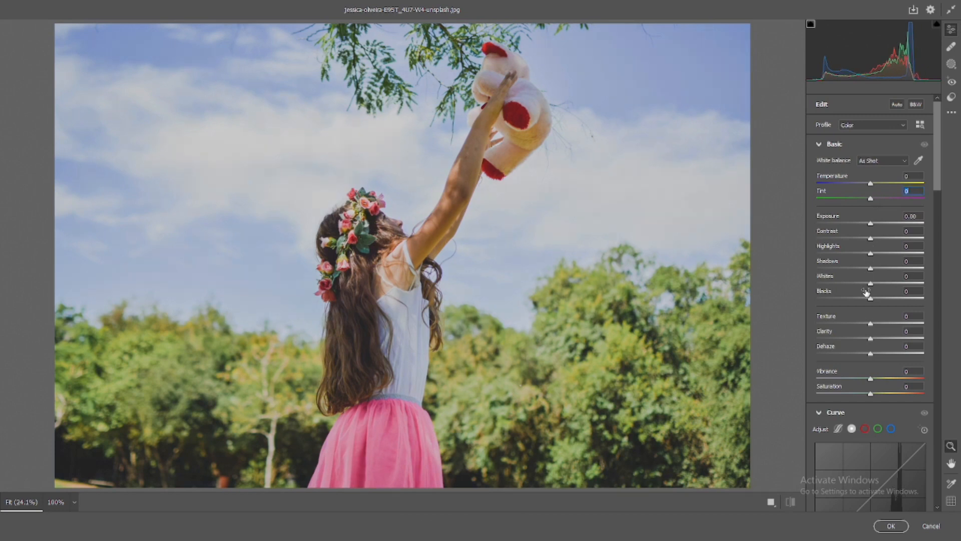
drag(870, 299, 859, 299)
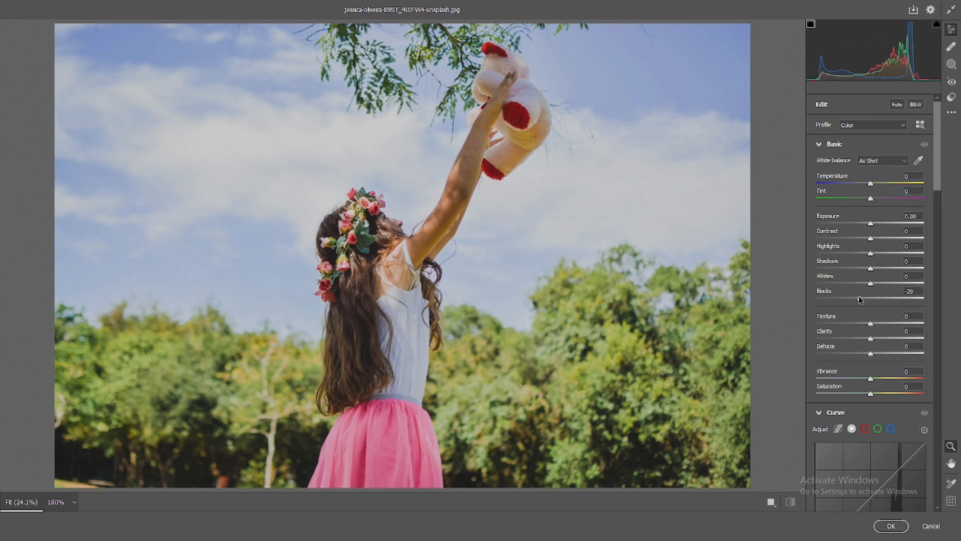
drag(870, 239, 873, 242)
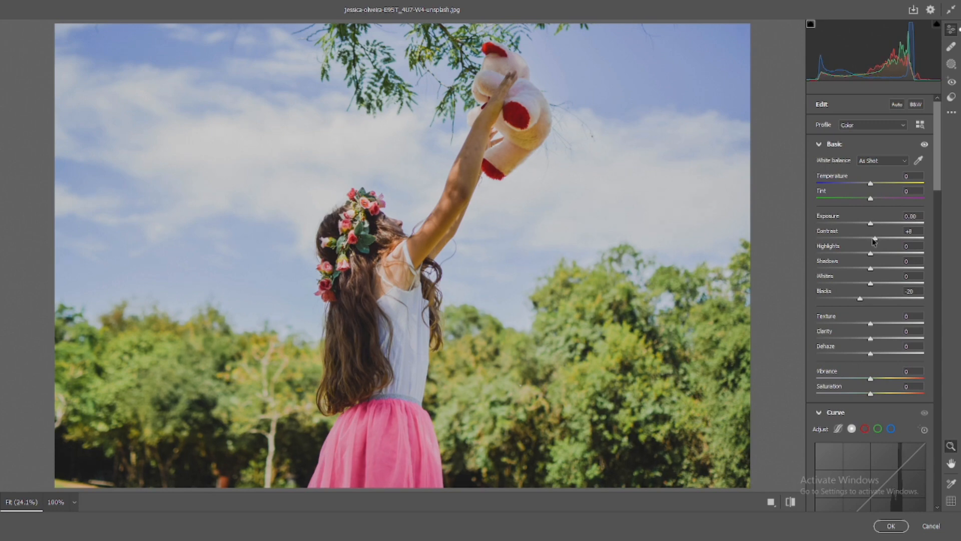
drag(870, 254, 848, 254)
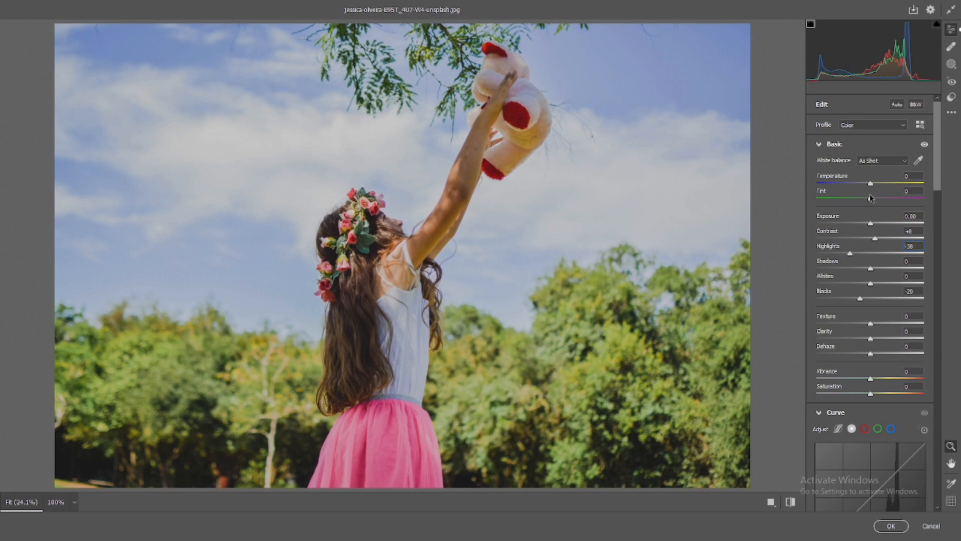
drag(869, 199, 872, 200)
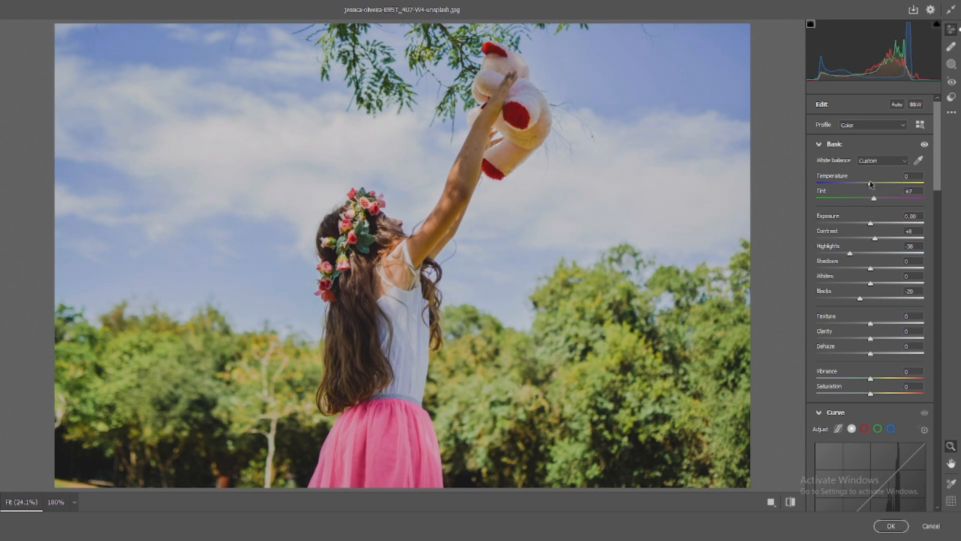
drag(870, 184, 873, 200)
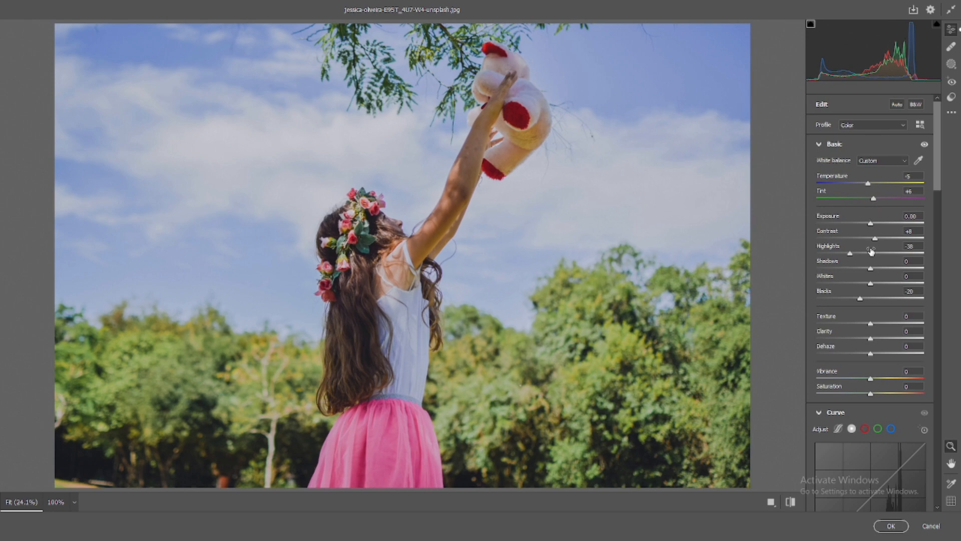
Set Texture to -9, Clarity to +11, Dehaze to +7 and Vibrance to +22, and check against the original.
drag(867, 333, 874, 340)
drag(870, 324, 866, 324)
drag(870, 354, 873, 356)
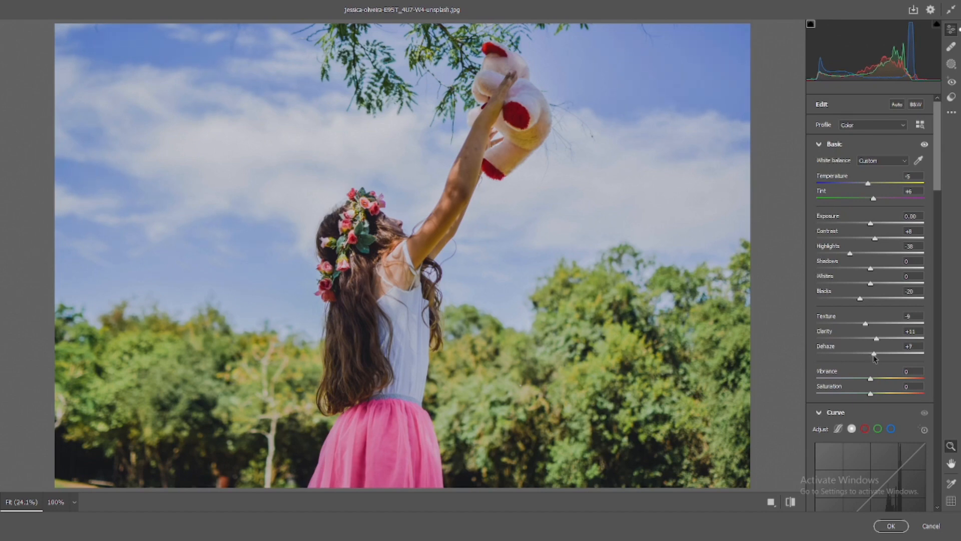
drag(871, 378, 883, 379)
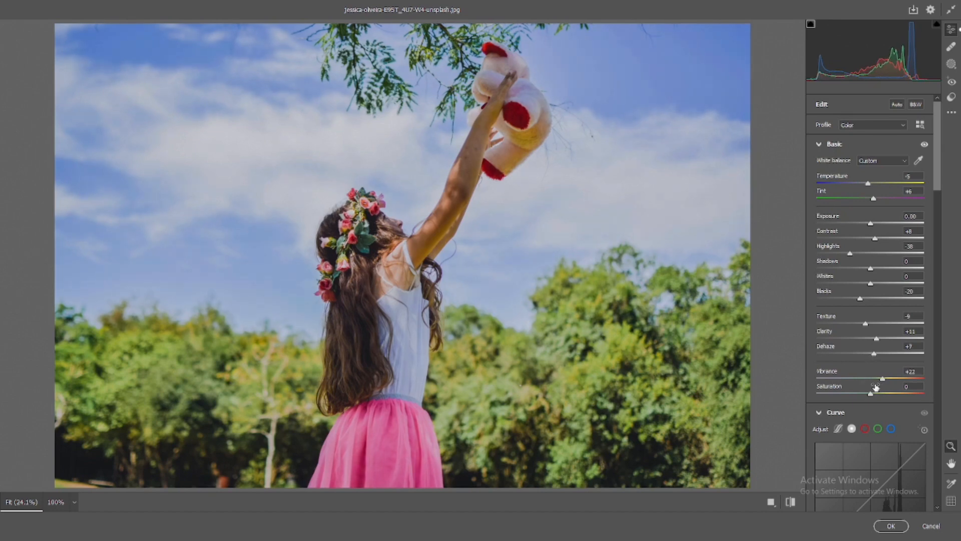
click(791, 501)
Set the detail adjustments to Sharpening 22, Noise Reduction 32 and Color Noise Reduction 32.
scroll(861, 373, down, 5)
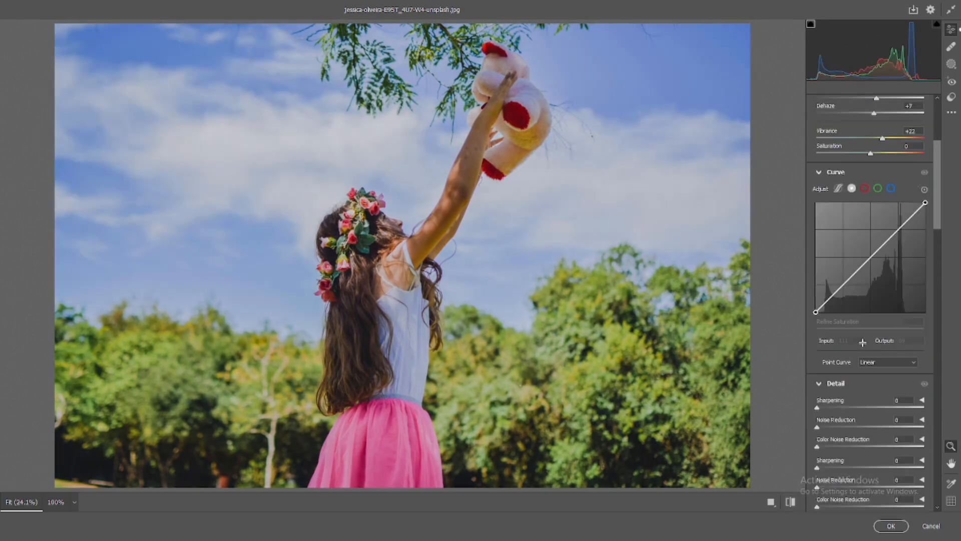
scroll(863, 342, down, 1)
drag(826, 348, 848, 368)
click(843, 367)
click(851, 385)
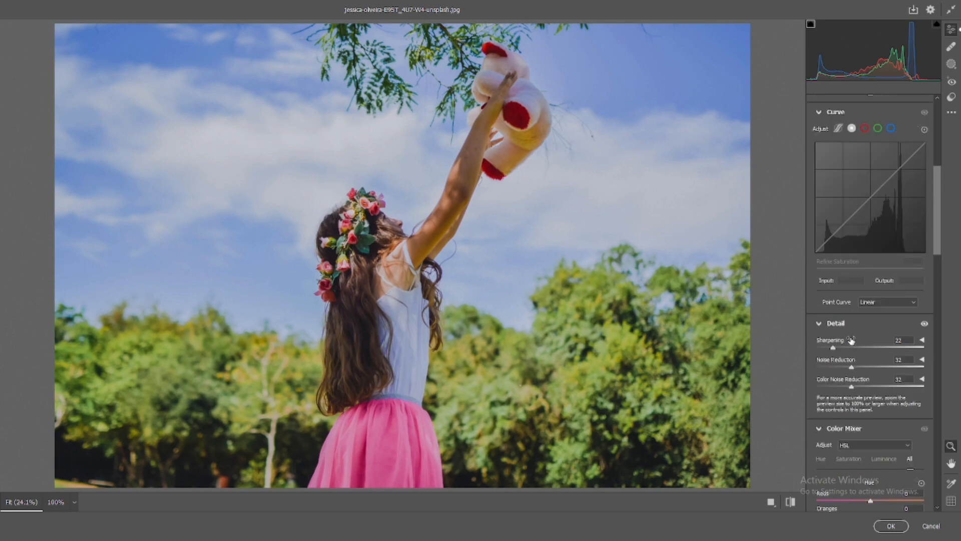
Adjust the parametric tone curve with Darks at +21 and Shadows at -12.
click(838, 129)
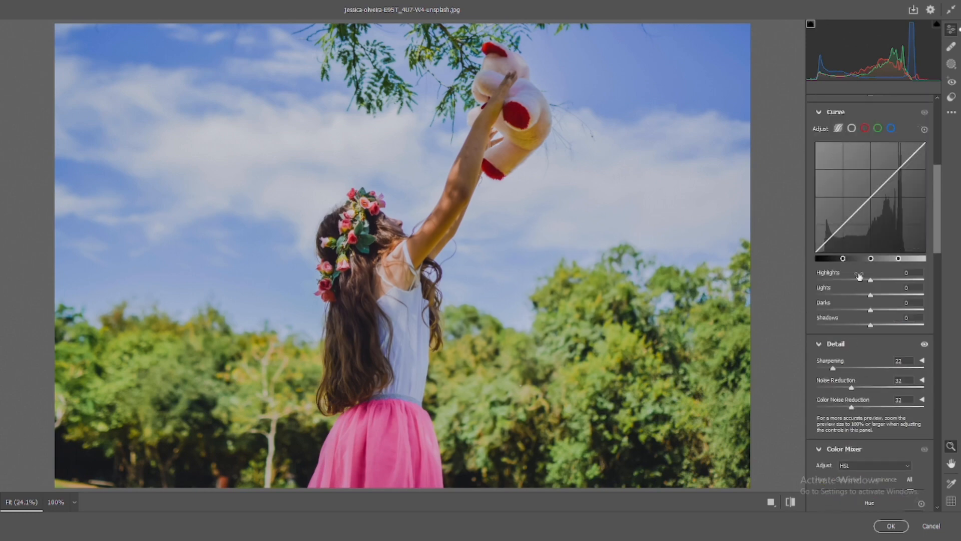
mouse_move(870, 311)
mouse_down()
mouse_move(879, 315)
mouse_move(864, 327)
mouse_move(881, 312)
mouse_up()
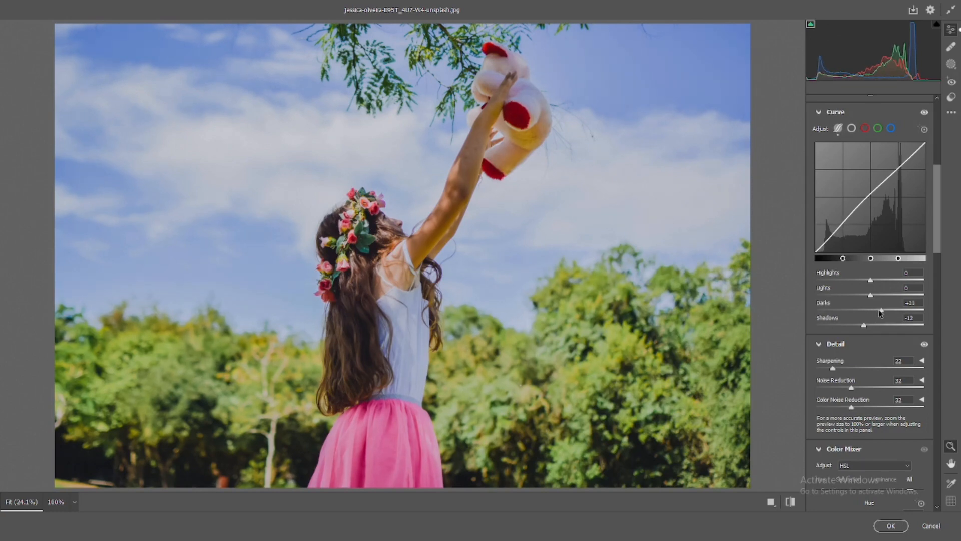
scroll(881, 312, up, 5)
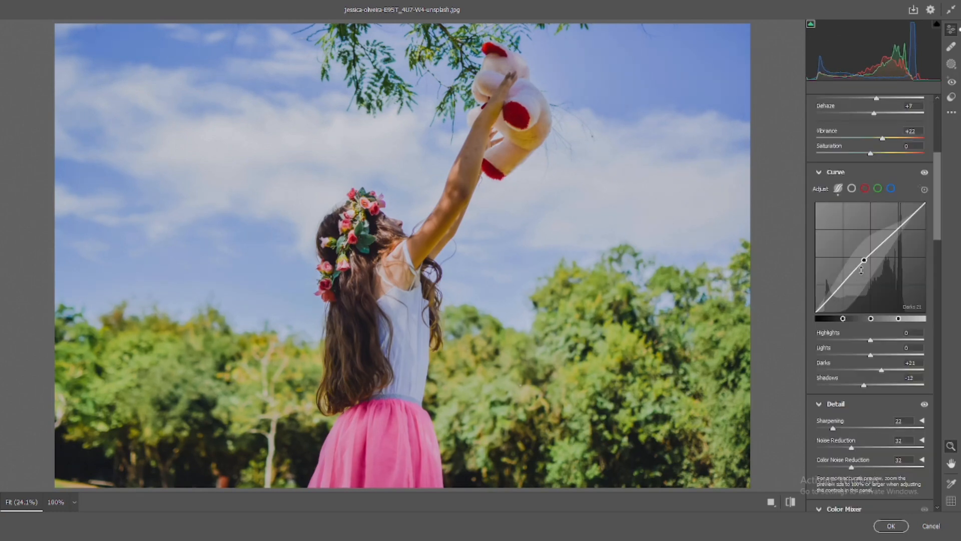
Set the Color Mixer hues to Reds -15, Oranges +5, Yellows +44, Greens +57, Aquas -42, Blues -35, Purples +66 and Magentas -10.
scroll(862, 273, down, 10)
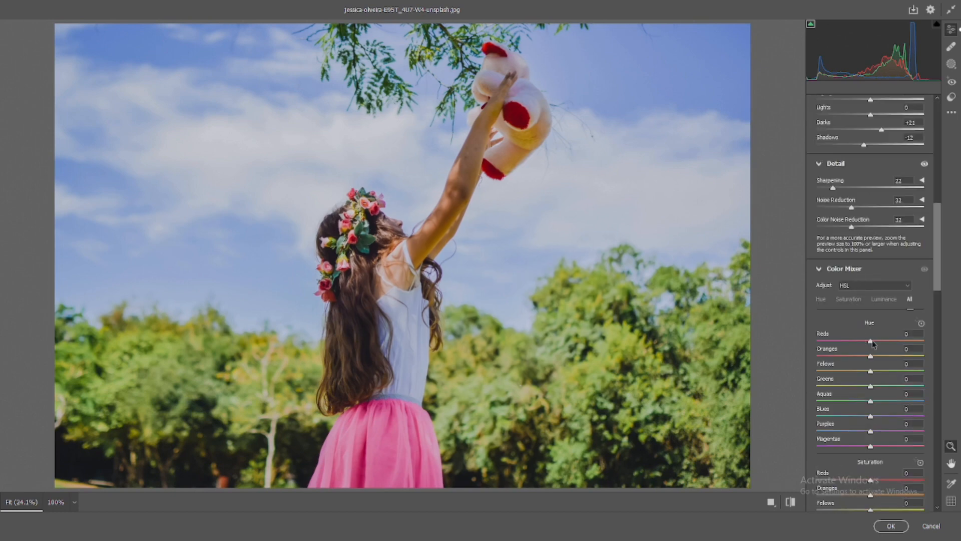
mouse_move(870, 341)
mouse_down()
mouse_move(860, 342)
mouse_move(875, 358)
mouse_up()
drag(871, 371, 900, 386)
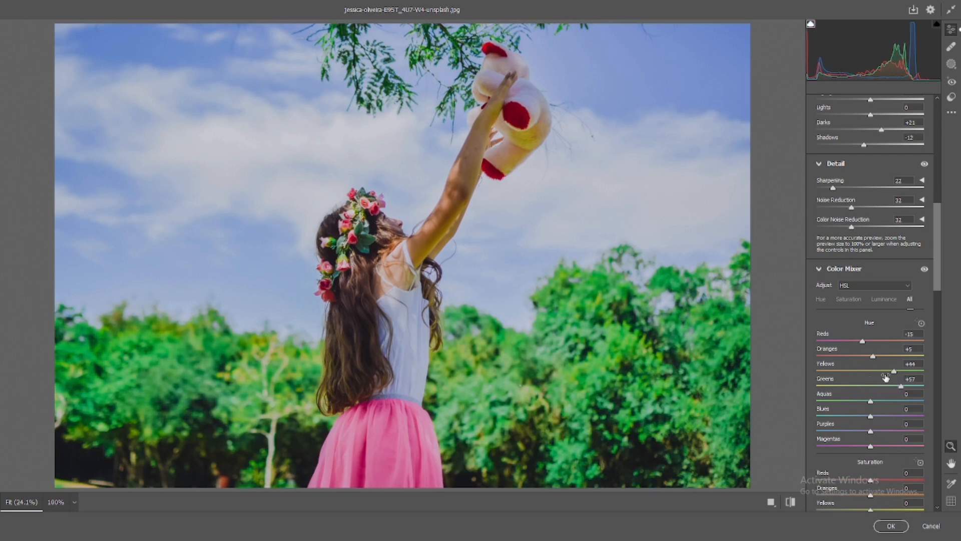
drag(871, 401, 848, 401)
scroll(849, 395, down, 2)
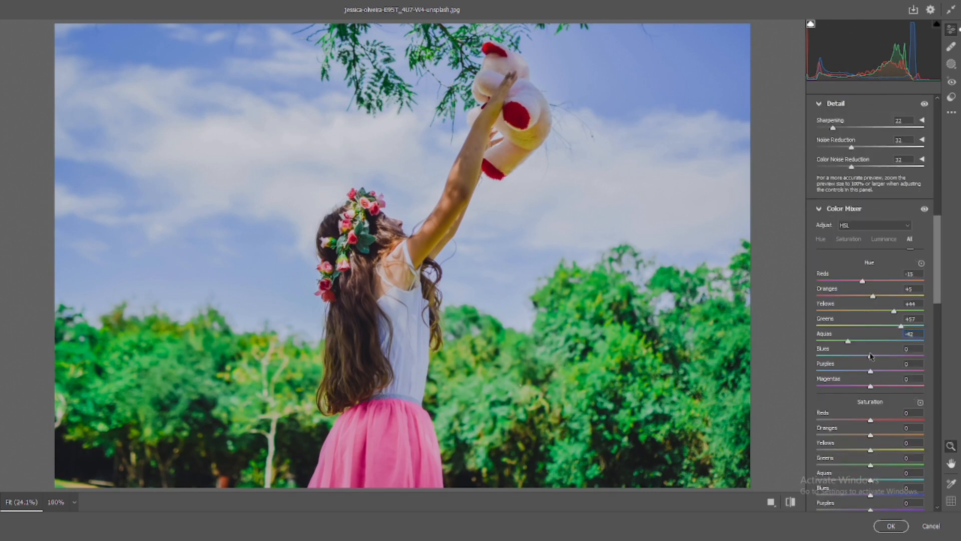
mouse_move(870, 355)
mouse_down()
mouse_move(848, 356)
mouse_move(912, 373)
mouse_move(865, 387)
mouse_move(875, 362)
mouse_move(885, 362)
mouse_up()
Set saturation to Reds +28, Oranges +3, Yellows -60 and Greens -40, and raise the hue of Yellows to +70 and Greens to +100.
scroll(865, 386, down, 2)
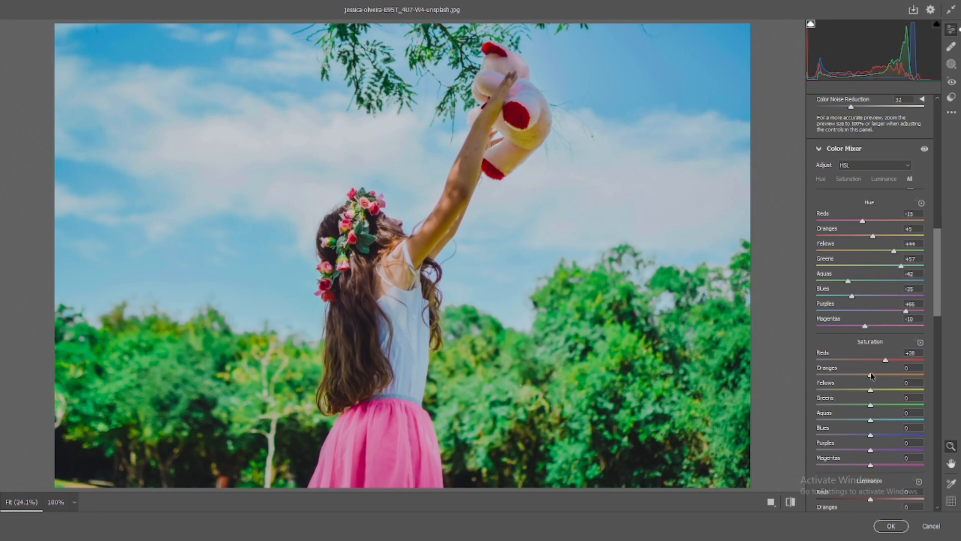
drag(870, 375, 850, 404)
scroll(851, 400, up, 3)
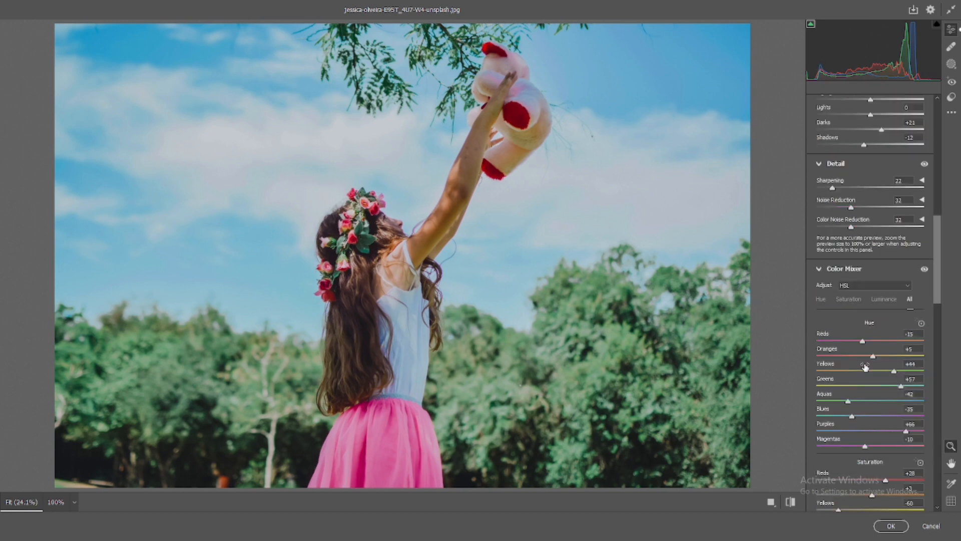
mouse_move(892, 384)
mouse_down()
mouse_move(931, 386)
mouse_move(898, 371)
mouse_up()
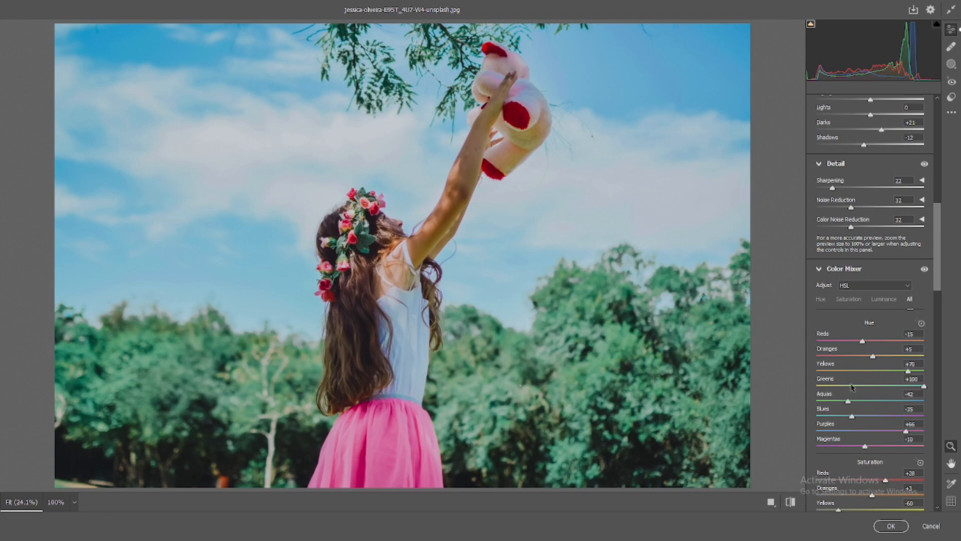
Raise the Color Mixer saturation of Aquas to +32, Blues to +27, Purples to +26 and Magentas to +30.
scroll(853, 384, down, 2)
scroll(854, 382, down, 6)
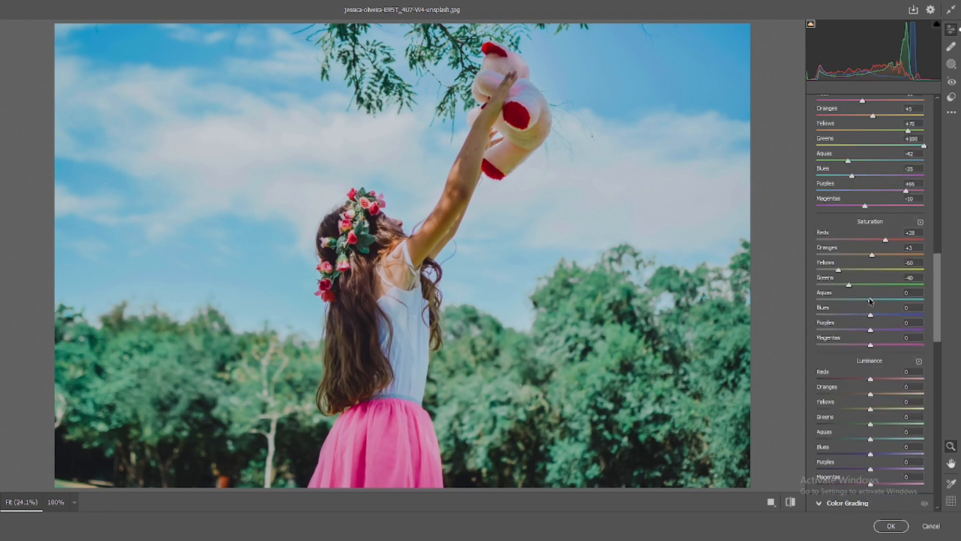
drag(871, 301, 883, 301)
drag(889, 301, 882, 331)
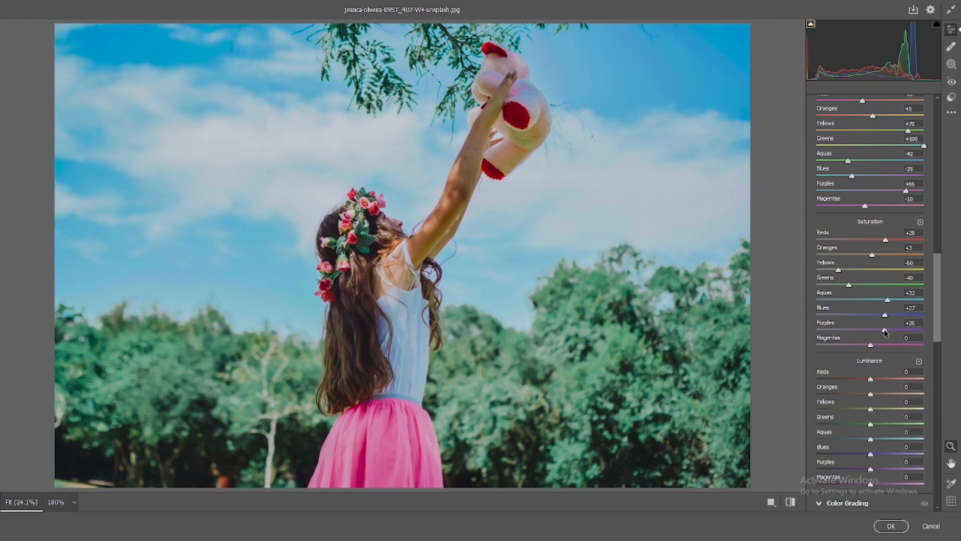
drag(870, 345, 888, 346)
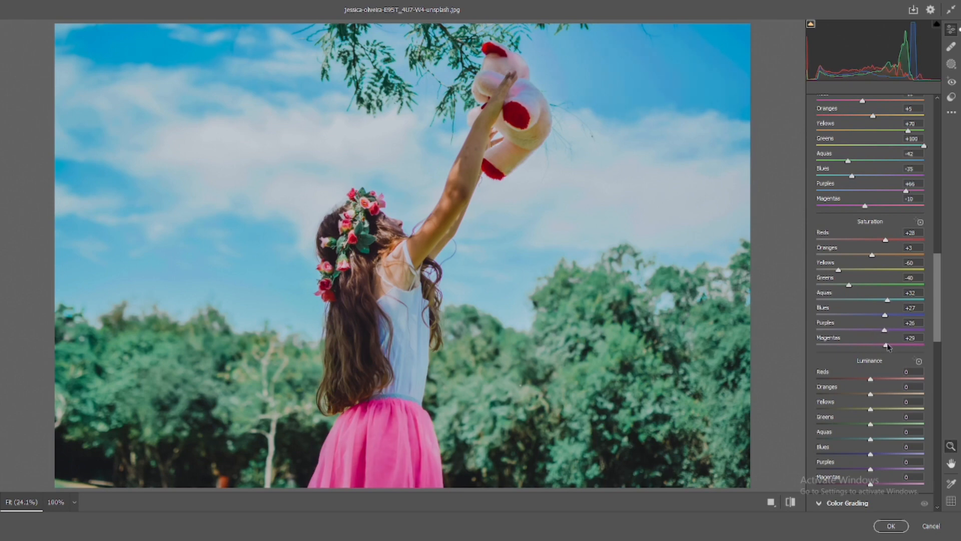
Fine-tune the Color Mixer hues of the Blues and Purples.
scroll(888, 346, up, 5)
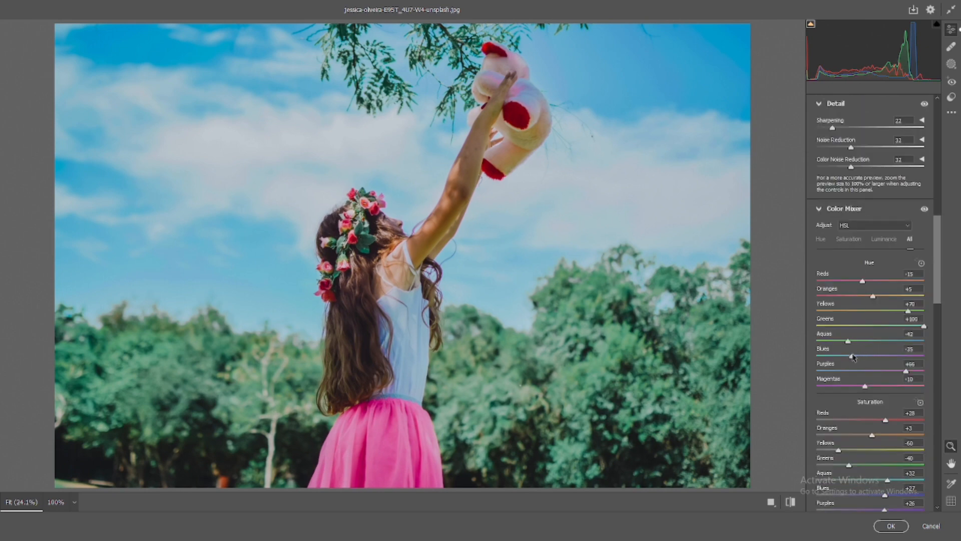
mouse_move(853, 356)
mouse_down()
mouse_move(842, 357)
mouse_move(871, 358)
mouse_move(853, 353)
mouse_up()
mouse_move(904, 372)
mouse_down()
mouse_move(925, 371)
mouse_move(894, 369)
mouse_up()
Set the Color Mixer luminance to Reds +18, Oranges +12, Yellows -6, Greens -10, Aquas +14, Blues -14, Purples +13 and Magentas +10.
scroll(891, 369, down, 8)
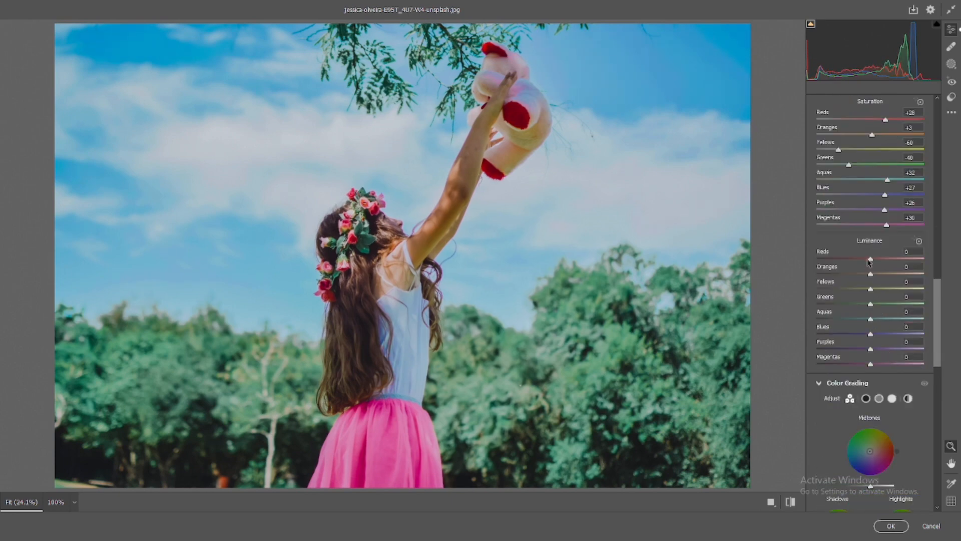
drag(870, 260, 876, 260)
drag(870, 272, 875, 275)
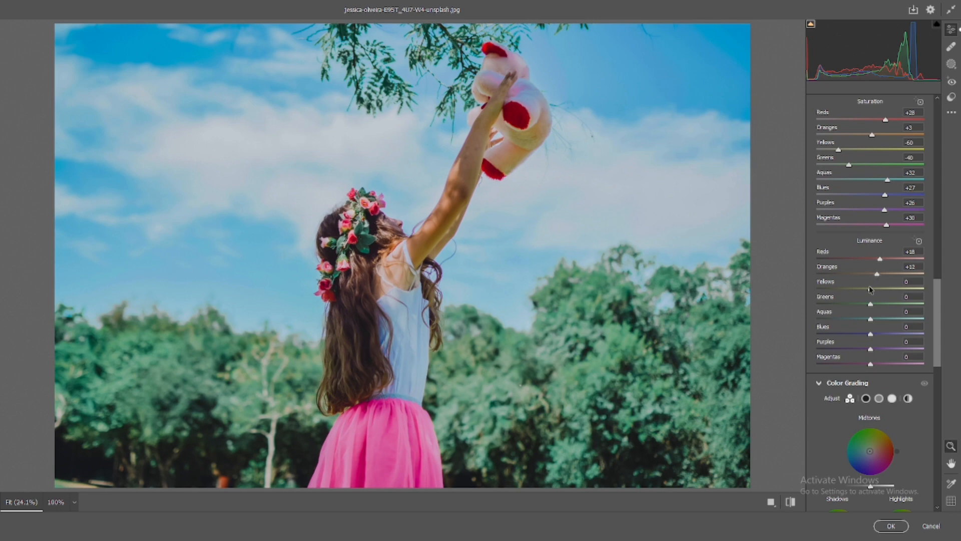
drag(871, 289, 861, 289)
mouse_move(870, 303)
mouse_down()
mouse_move(868, 290)
mouse_move(863, 304)
mouse_up()
drag(870, 318, 877, 350)
Compare the color-mixed photo with its original version by switching repeatedly between the before and after states.
scroll(877, 346, down, 3)
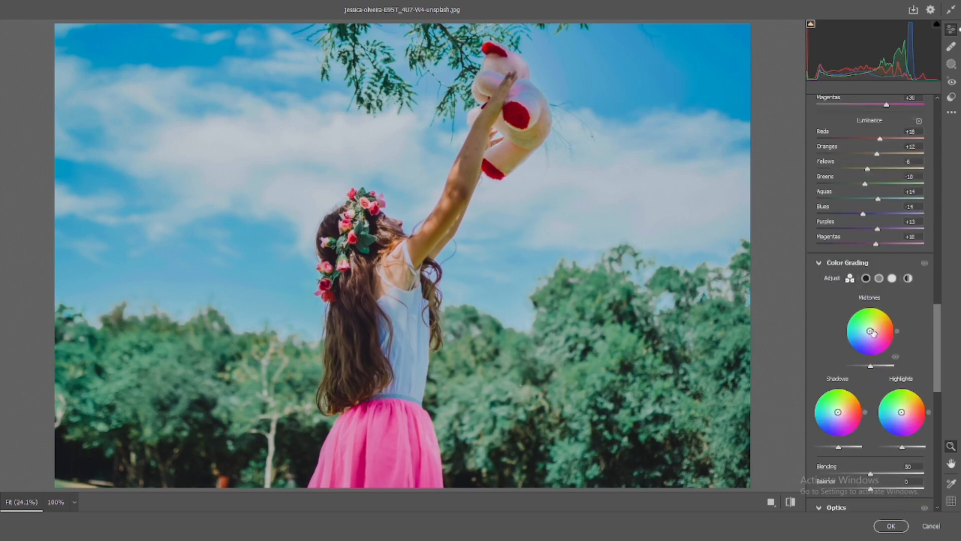
click(792, 504)
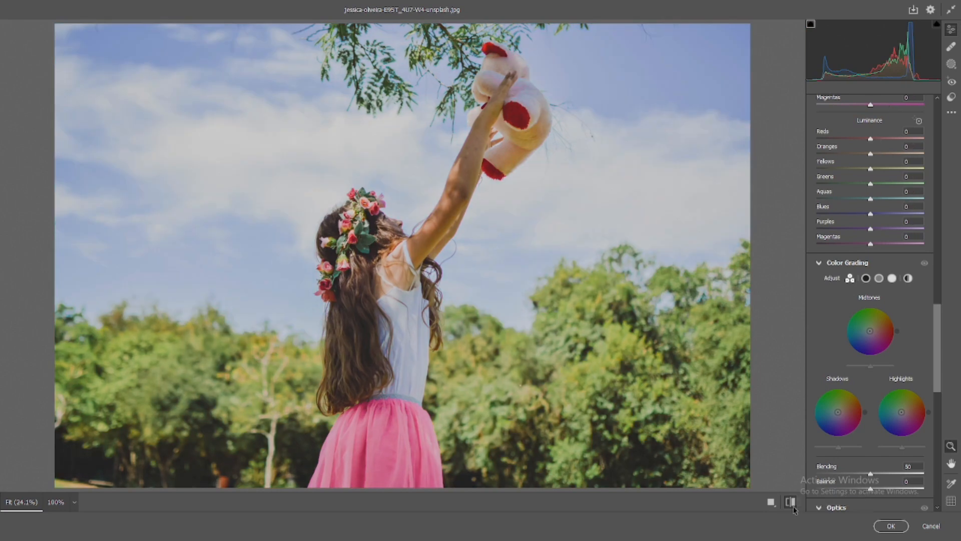
click(792, 504)
click(792, 504)
click(792, 504)
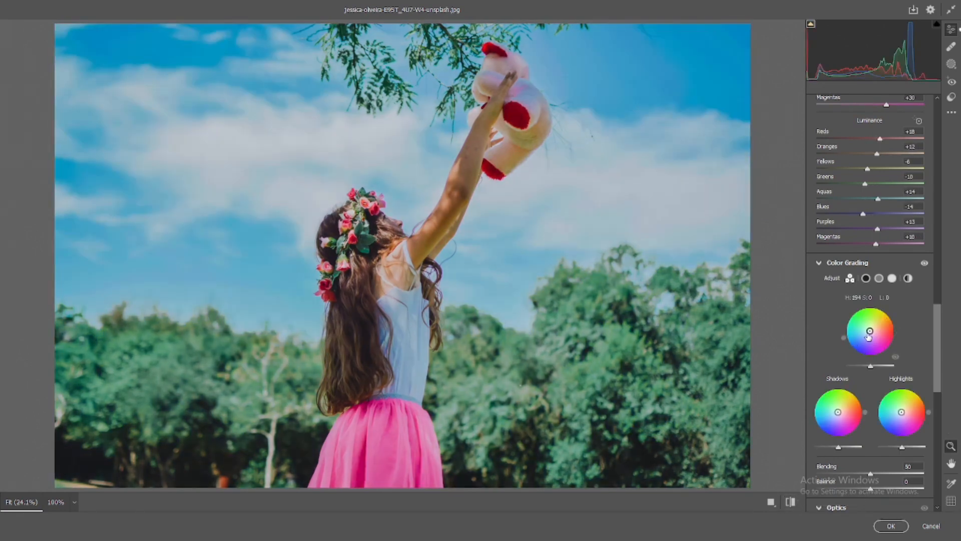
Color grade the midtones cyan-blue at about saturation 13, the shadows purple at about saturation 14, and the highlights at hue 185, saturation 9.
drag(869, 331, 867, 331)
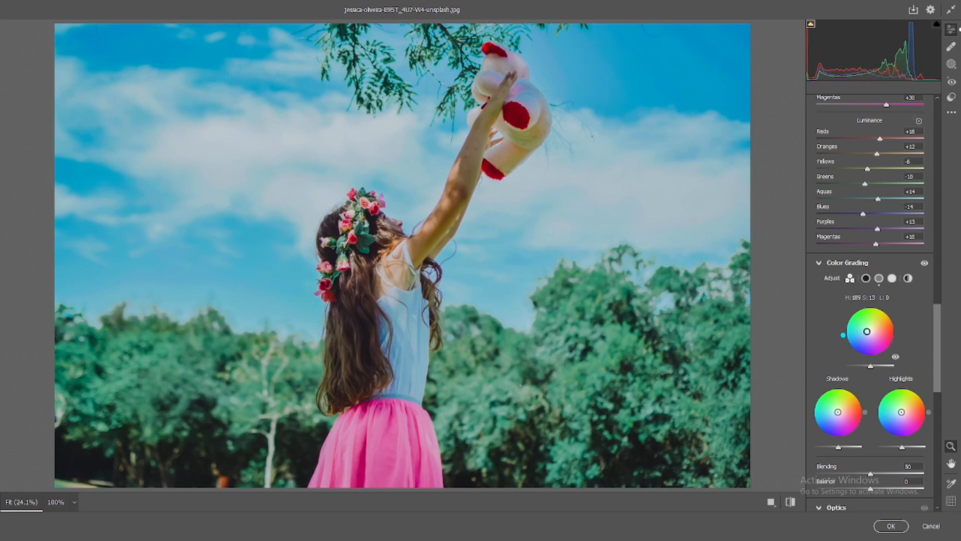
drag(844, 340, 843, 341)
drag(856, 428, 849, 437)
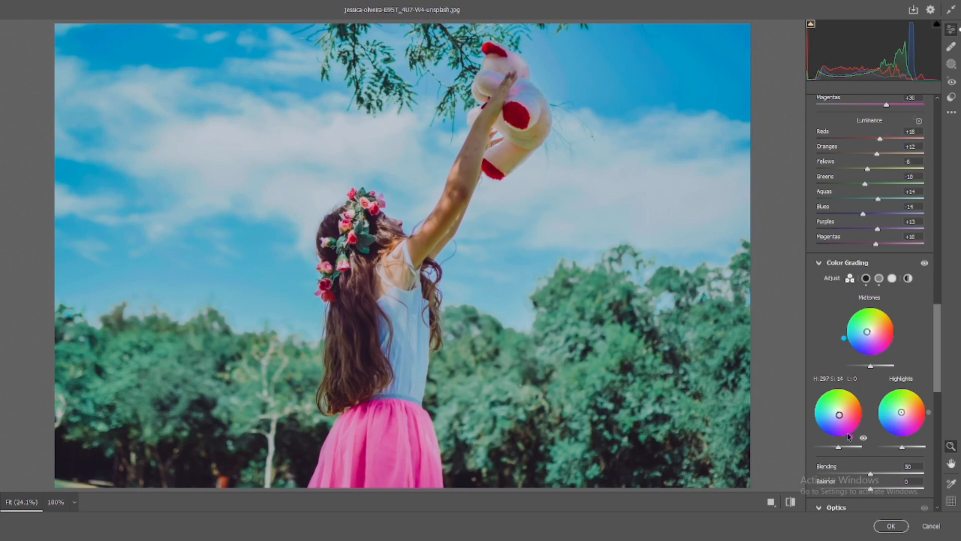
drag(849, 440, 846, 440)
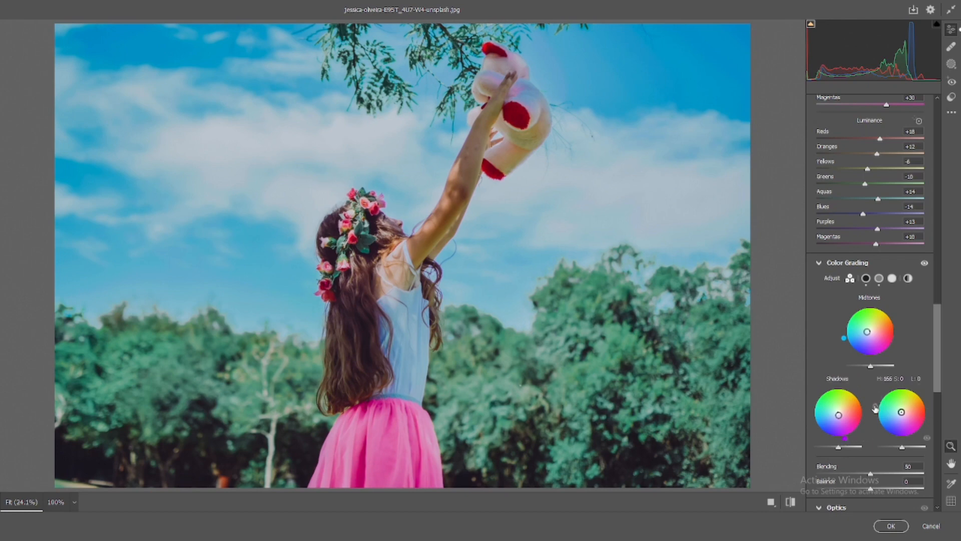
drag(901, 411, 874, 416)
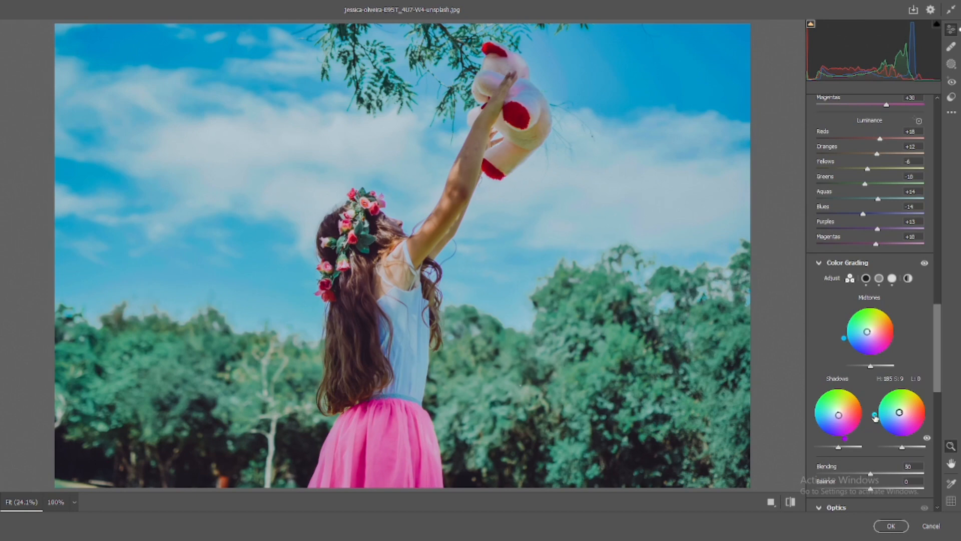
Compare the color-graded photo with the original and look through the Optics, Geometry, Effects and Calibration settings.
scroll(875, 418, down, 3)
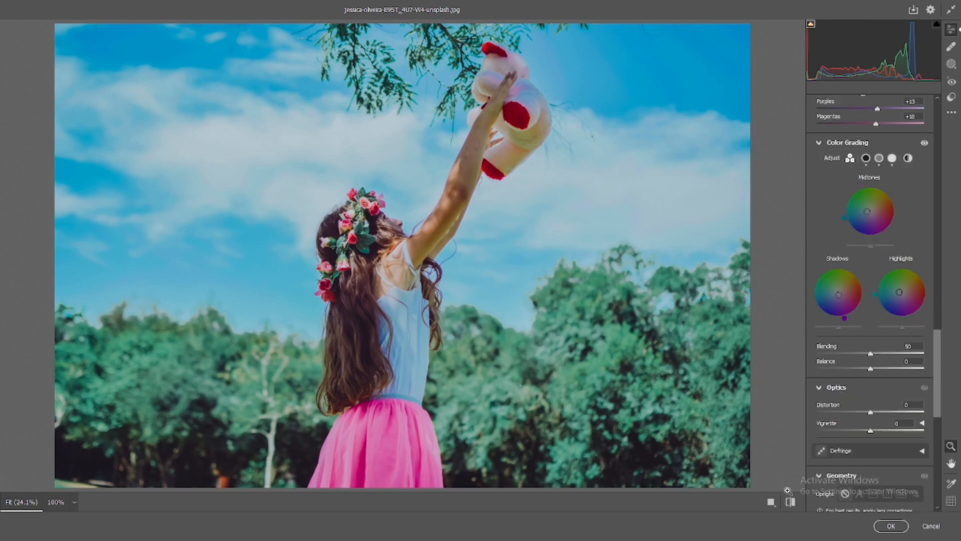
click(790, 502)
click(790, 502)
click(790, 501)
click(790, 501)
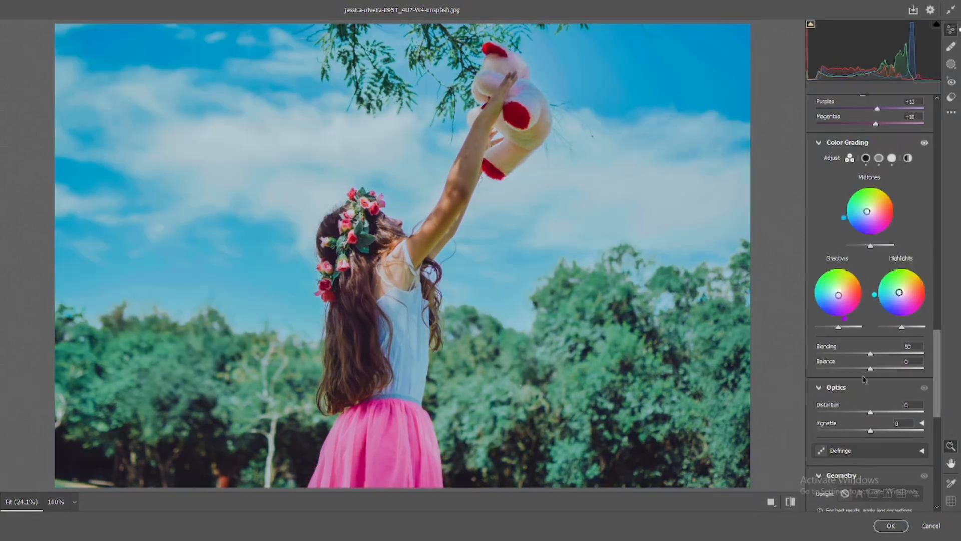
scroll(868, 356, down, 4)
scroll(868, 355, down, 3)
scroll(867, 355, up, 9)
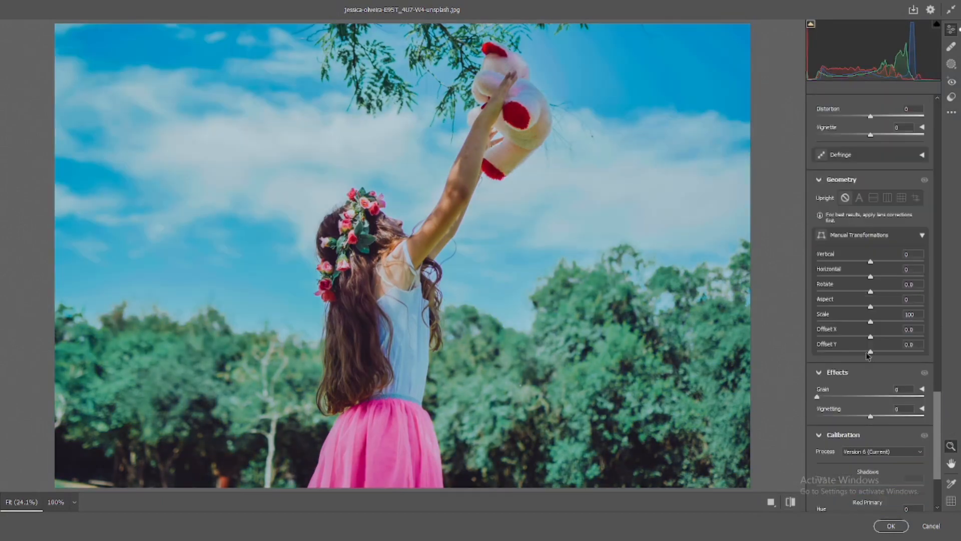
Refine the basic adjustments to Temperature -6, Tint +7, Highlights -48, Whites +5 and Vibrance +21.
scroll(867, 356, up, 15)
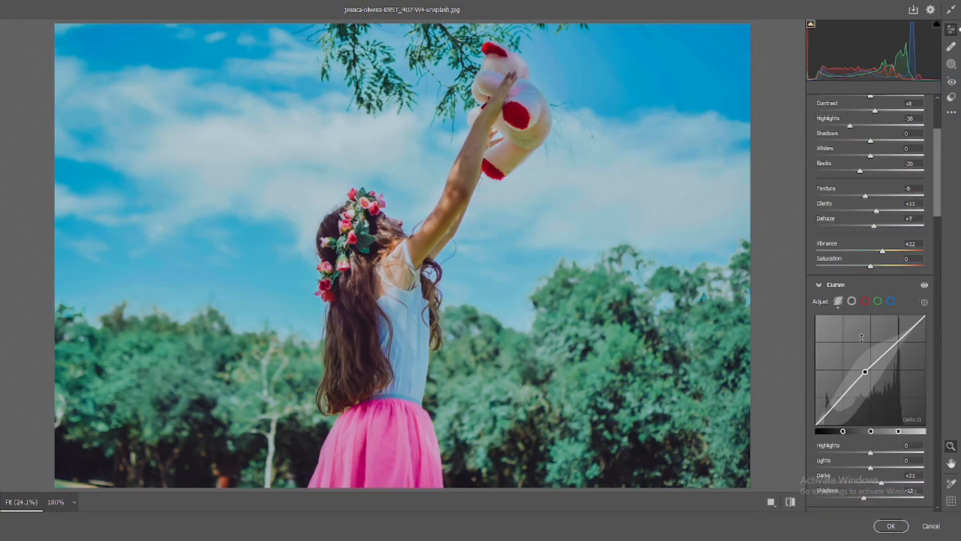
drag(849, 254, 843, 255)
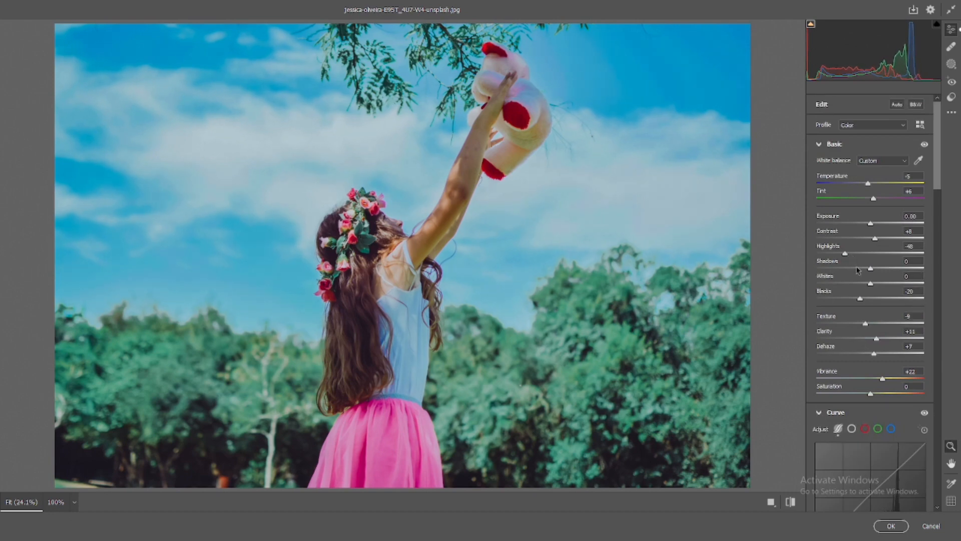
drag(871, 284, 873, 284)
drag(870, 394, 872, 396)
drag(869, 184, 867, 183)
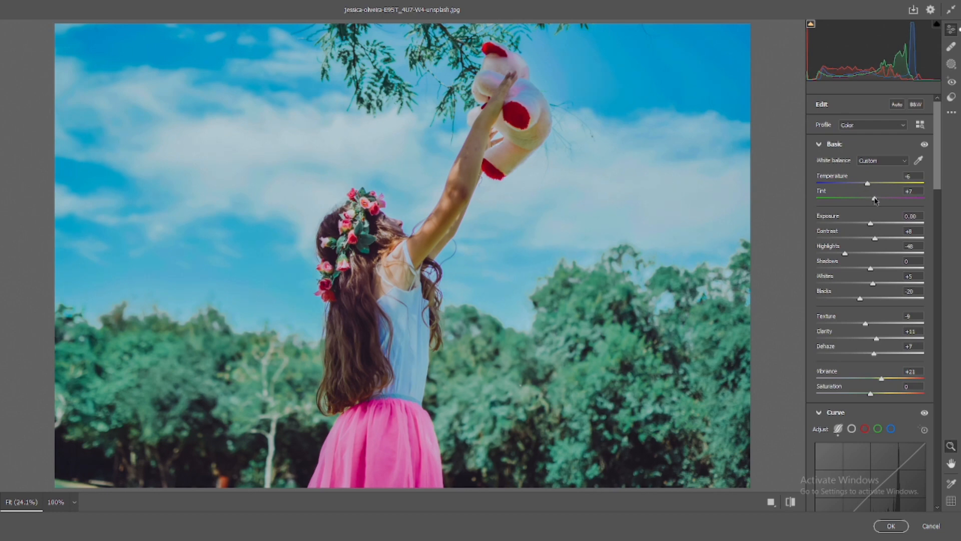
Set the parametric curve's Shadows to -13 and the Sharpening amount to 25.
scroll(874, 200, down, 3)
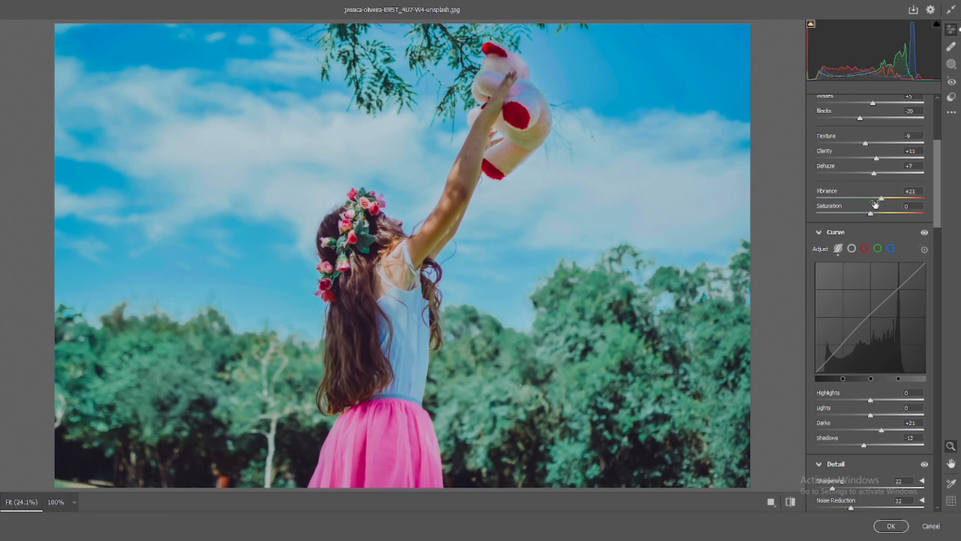
scroll(874, 206, up, 1)
scroll(871, 208, down, 3)
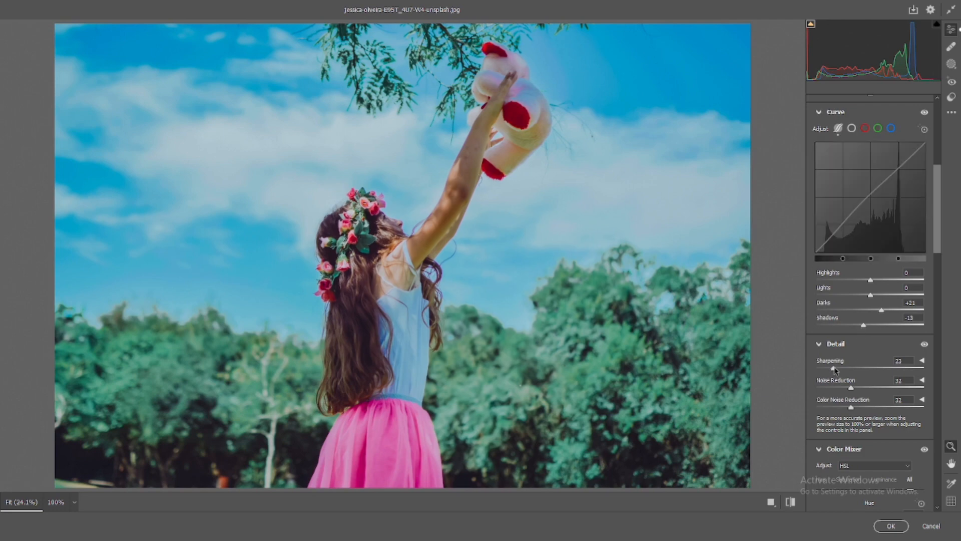
scroll(842, 385, down, 3)
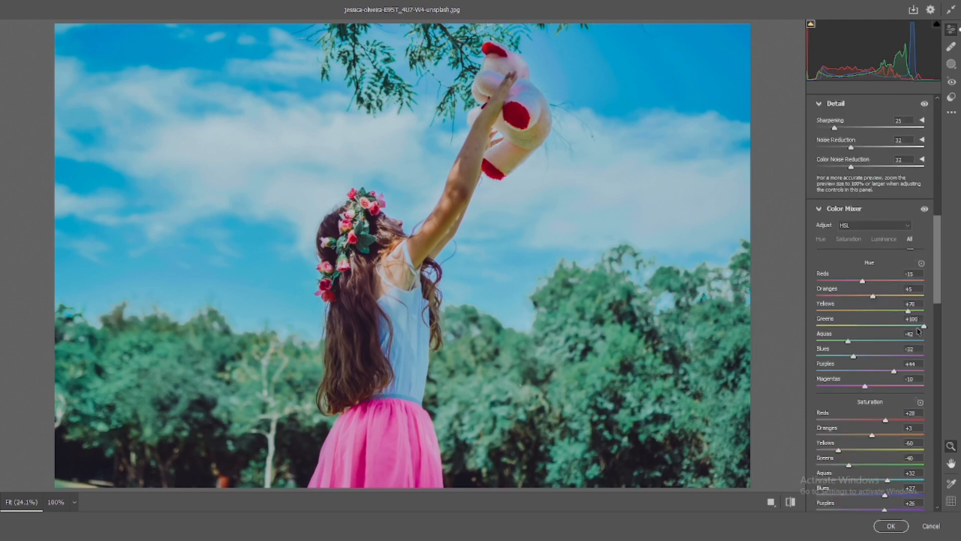
Fine-tune the Color Mixer hues by raising Yellows slightly and lowering Aquas further.
drag(908, 311, 911, 310)
drag(852, 340, 842, 342)
scroll(846, 340, down, 10)
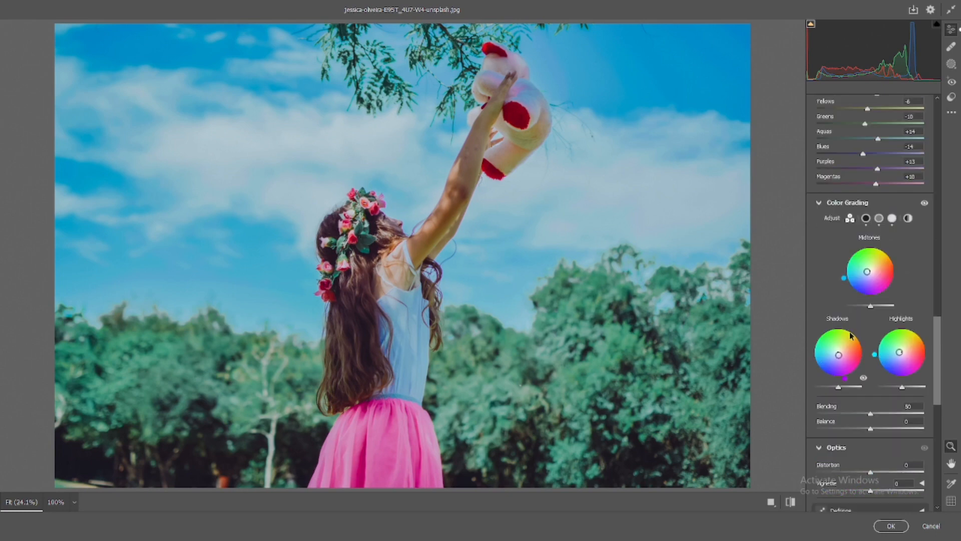
scroll(854, 334, down, 5)
Add two points to the RGB point curve, one at input 195, output 192 and one at input 129, output 127.
scroll(857, 325, up, 15)
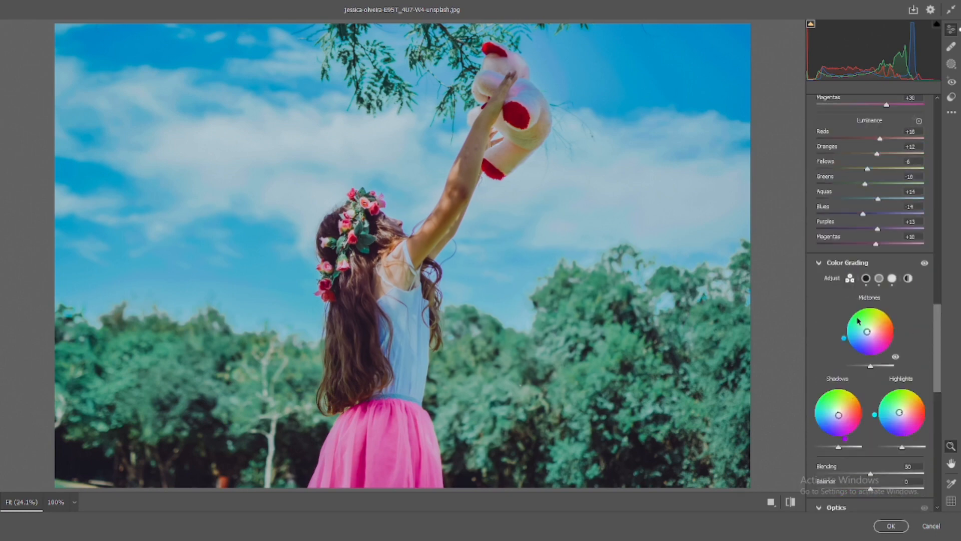
scroll(859, 317, up, 10)
scroll(859, 317, down, 3)
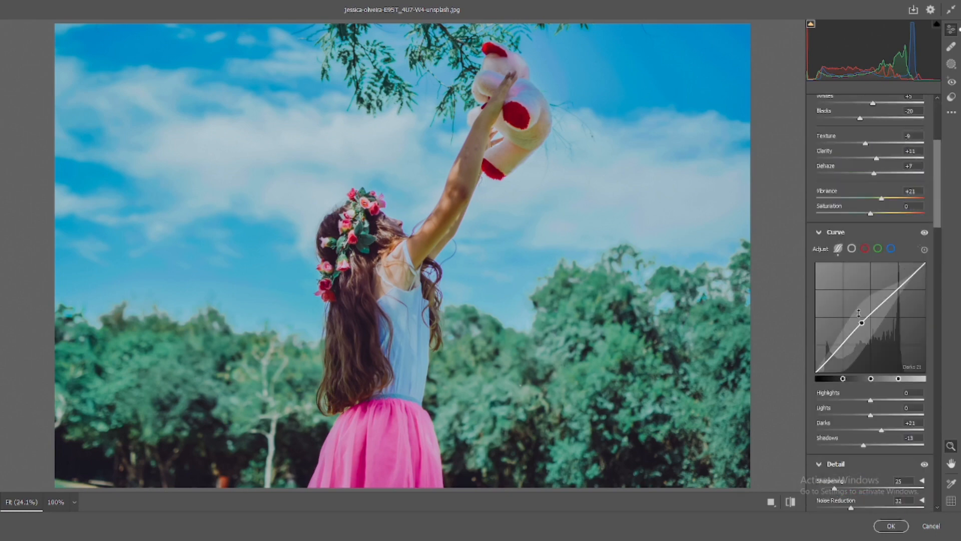
click(851, 249)
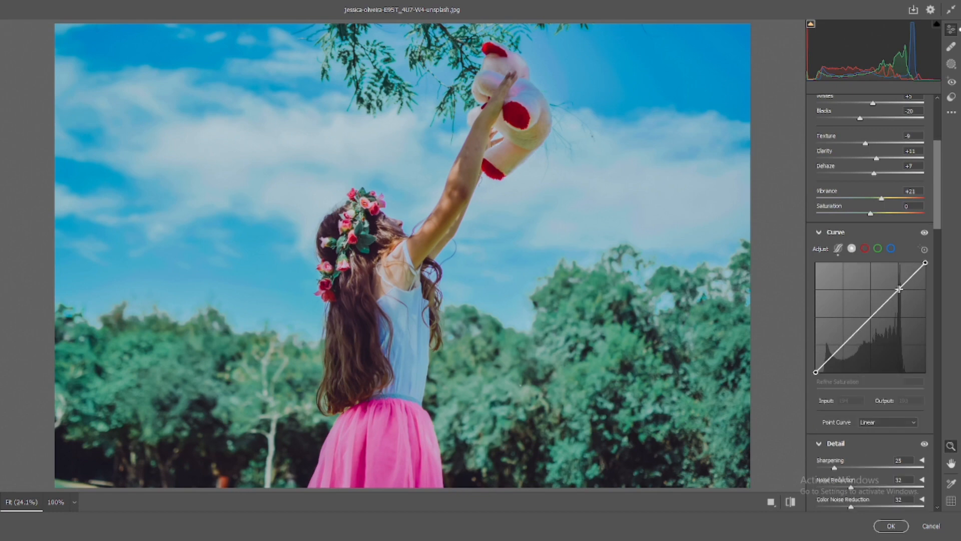
click(898, 289)
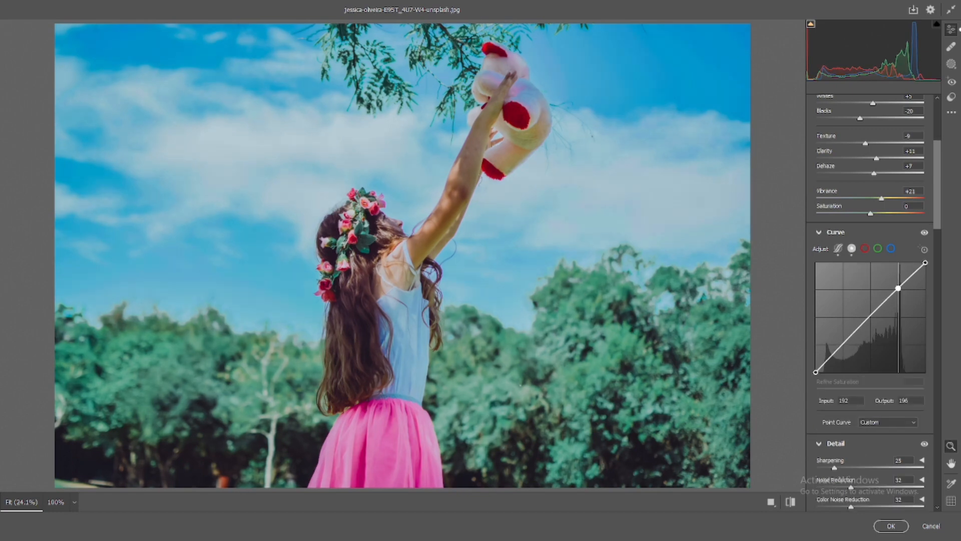
drag(898, 289, 899, 290)
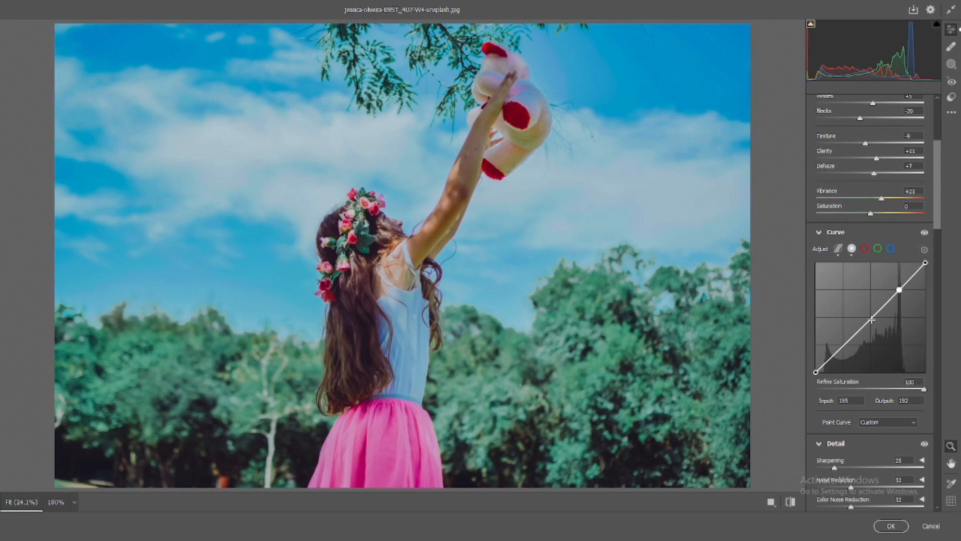
click(872, 317)
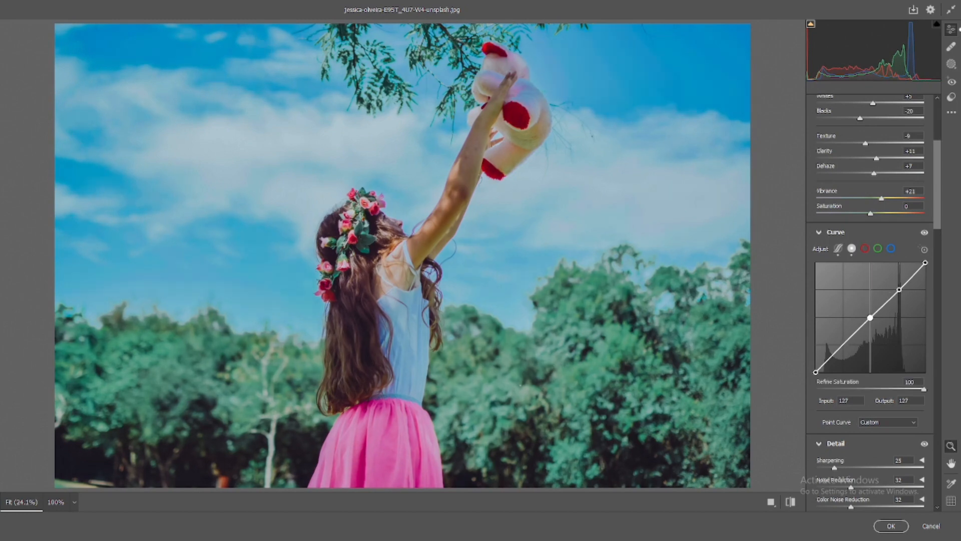
drag(871, 317, 871, 317)
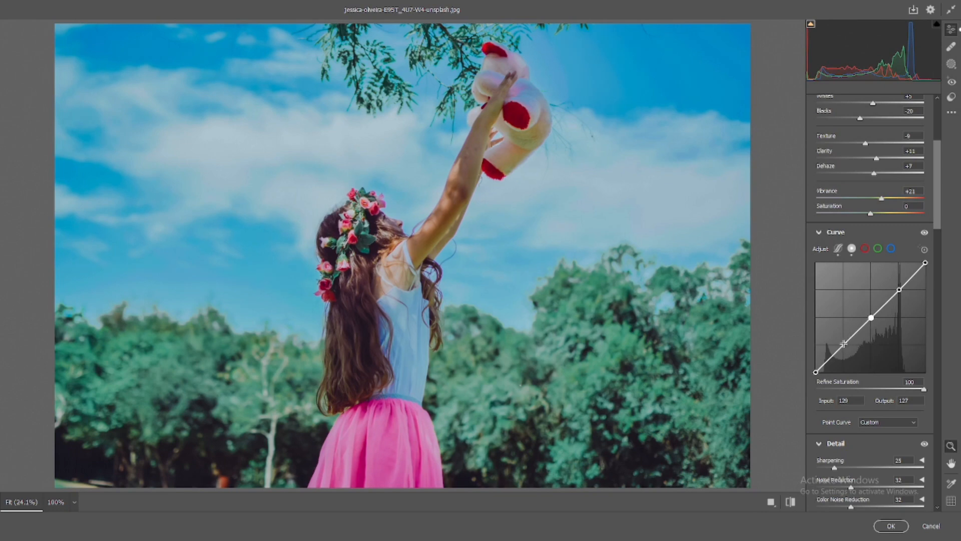
Fade the RGB point curve with a quarter-tone point, black output 31, a highlight point at 193/191 and white output 243.
click(844, 344)
drag(816, 372, 816, 359)
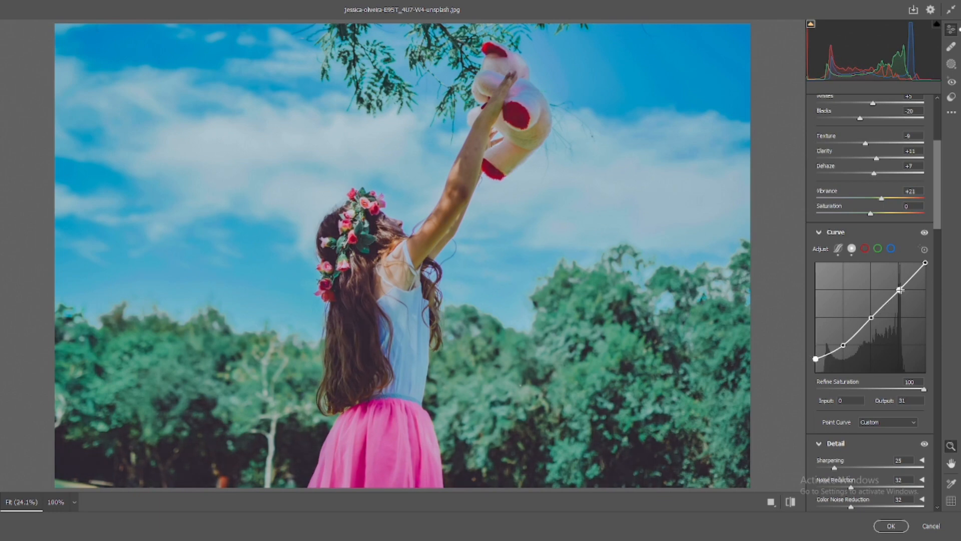
click(899, 290)
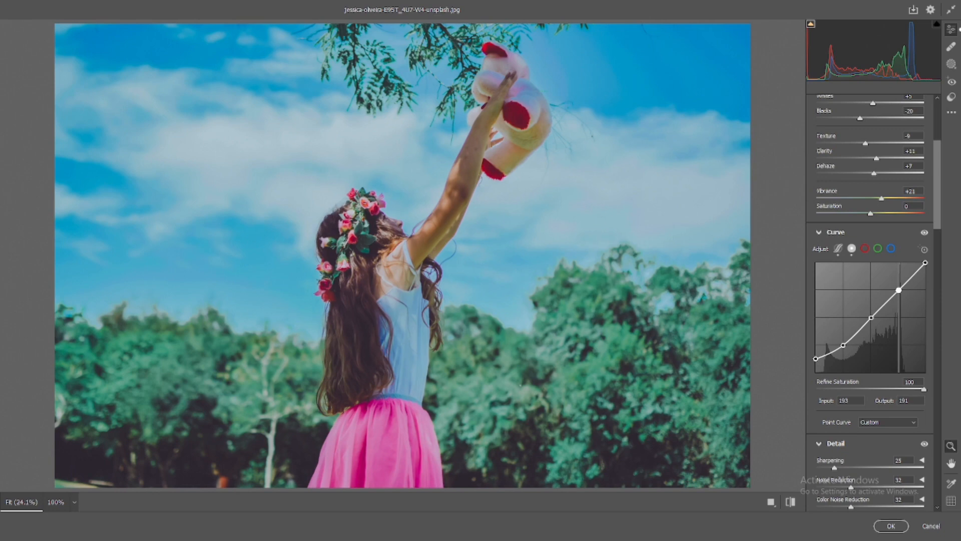
drag(899, 289, 924, 267)
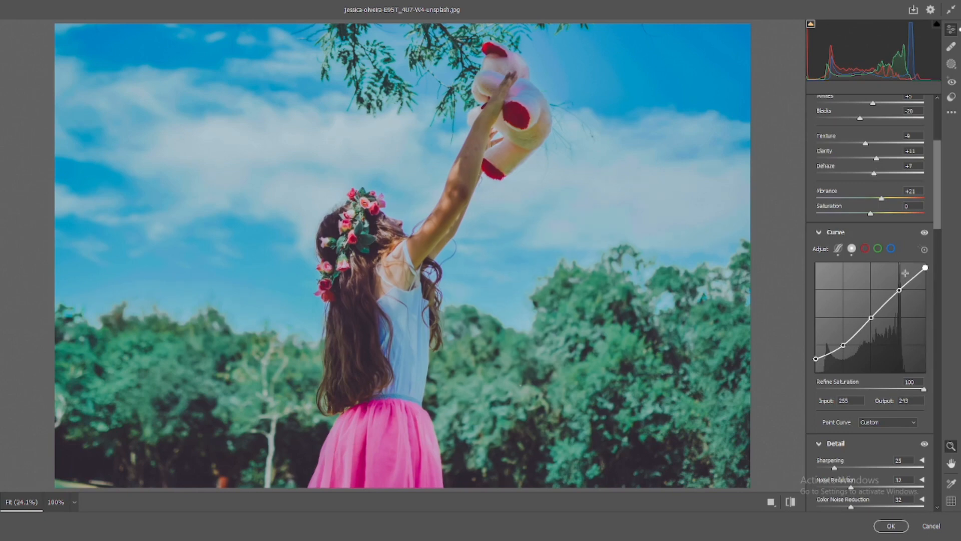
On the blue channel curve, add a highlight point at input 193, output 195 and a slightly raised midtone point.
click(865, 248)
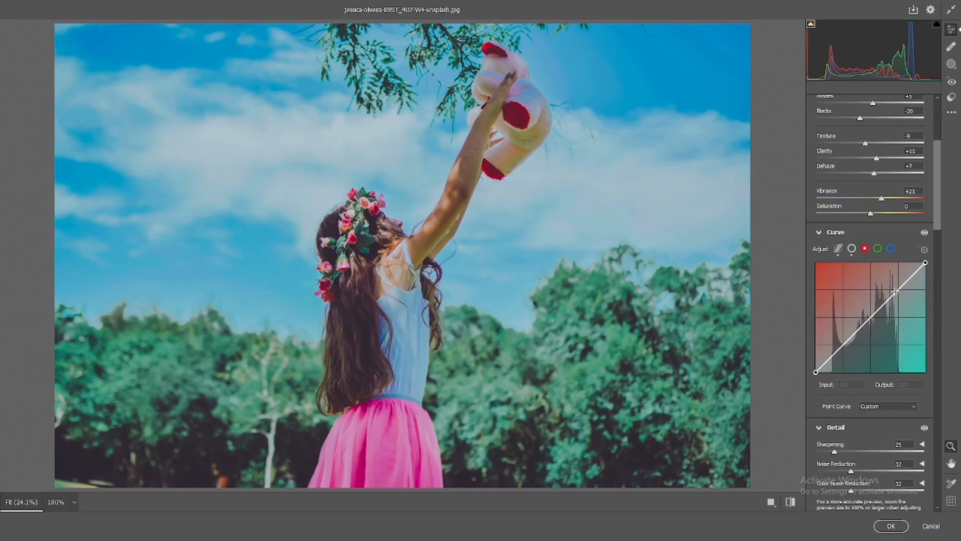
click(891, 249)
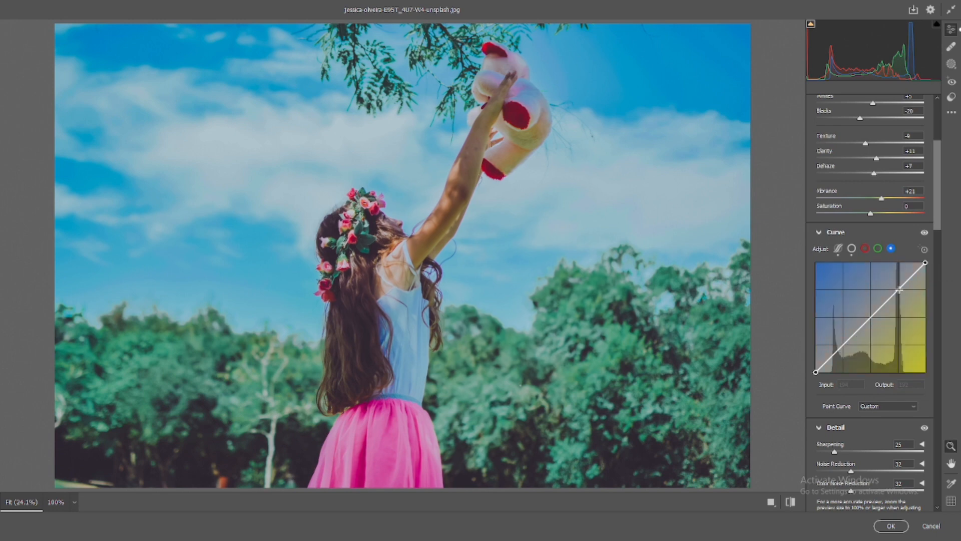
click(899, 290)
drag(898, 289, 899, 289)
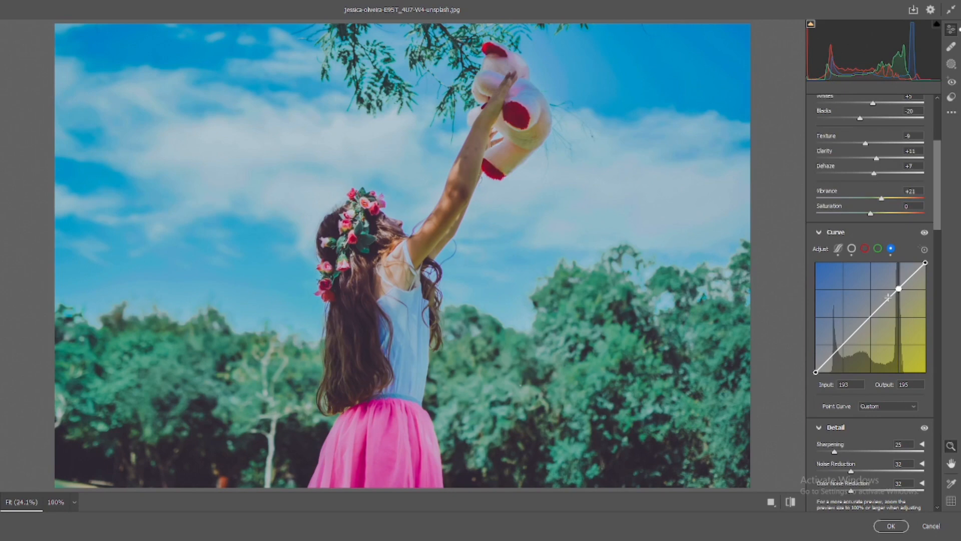
click(871, 316)
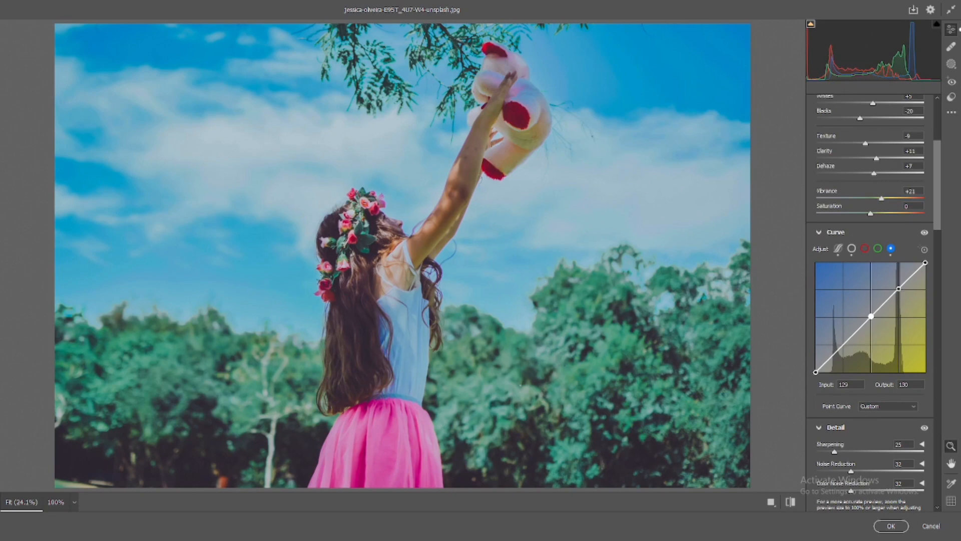
drag(872, 316, 871, 316)
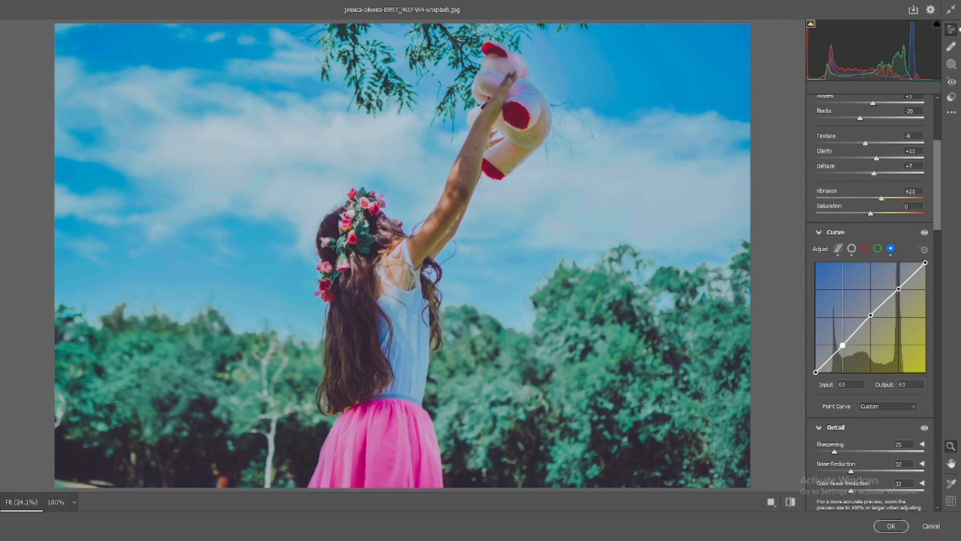
Lift the blue channel's shadows with a point at input 65, output 71 and the black point at output 16.
drag(843, 340, 844, 342)
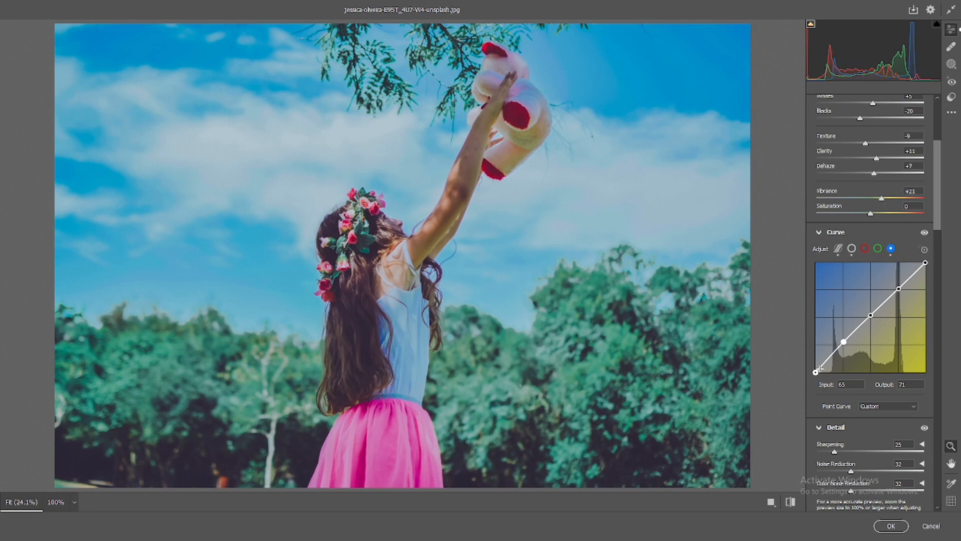
drag(815, 372, 816, 365)
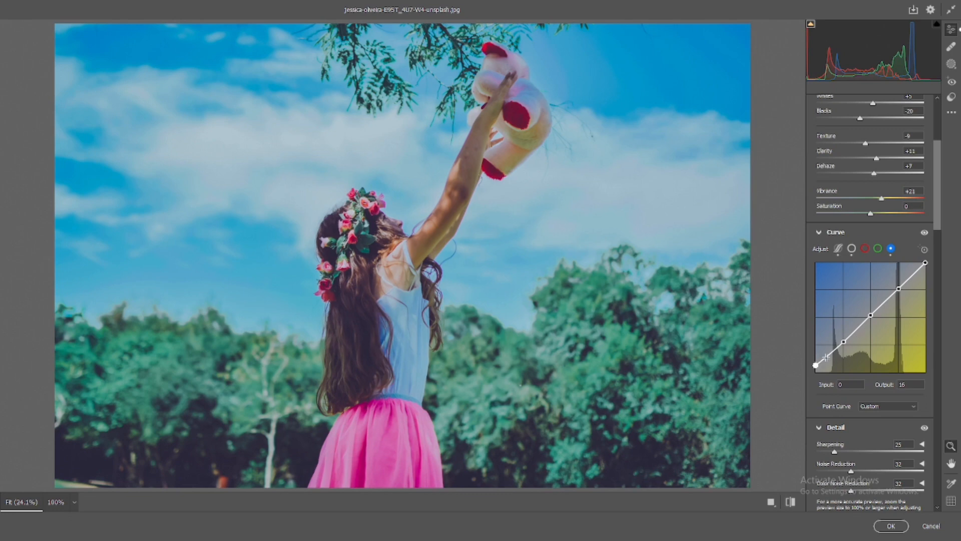
click(825, 357)
Shape the green channel curve with a highlight point at 192/189, near-neutral midtone and shadow points, and the black point at output 12.
click(878, 248)
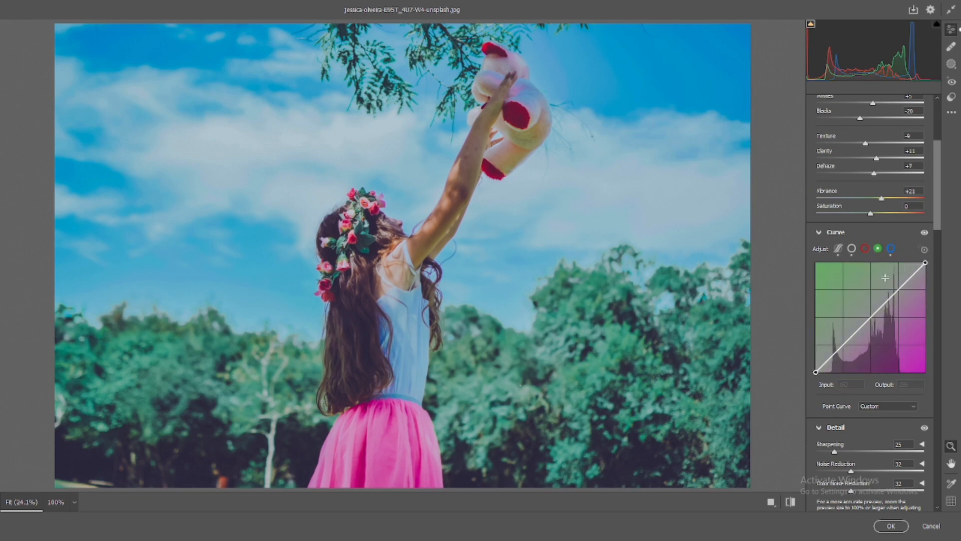
click(898, 289)
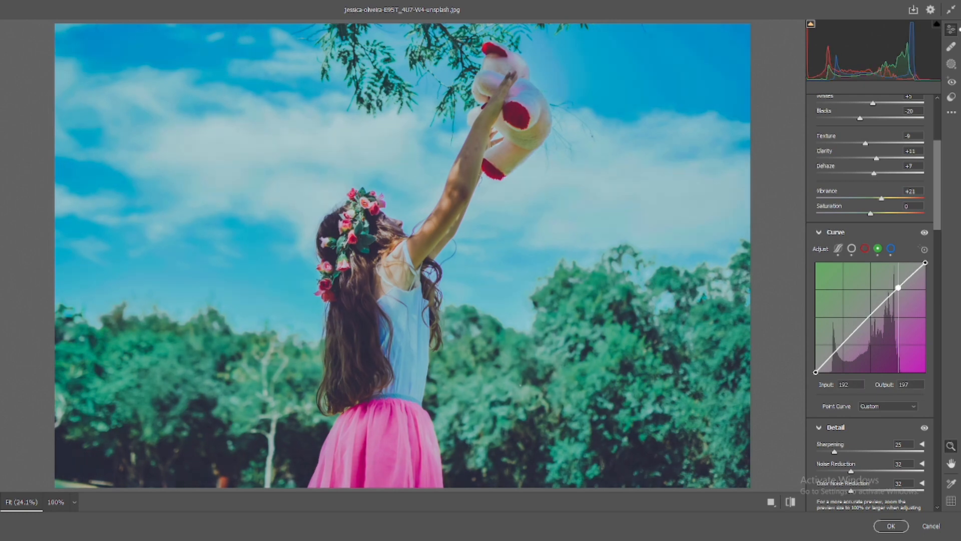
drag(899, 287, 899, 289)
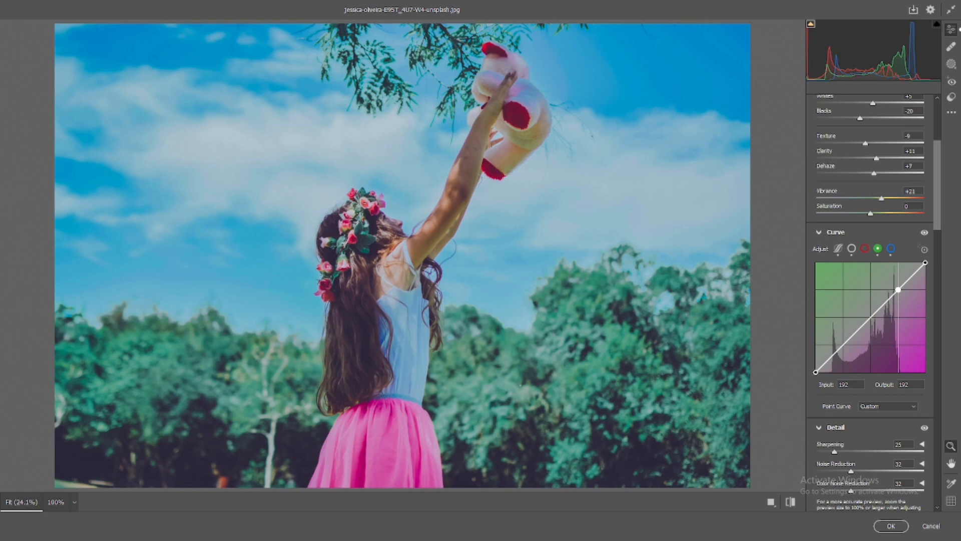
drag(898, 289, 898, 290)
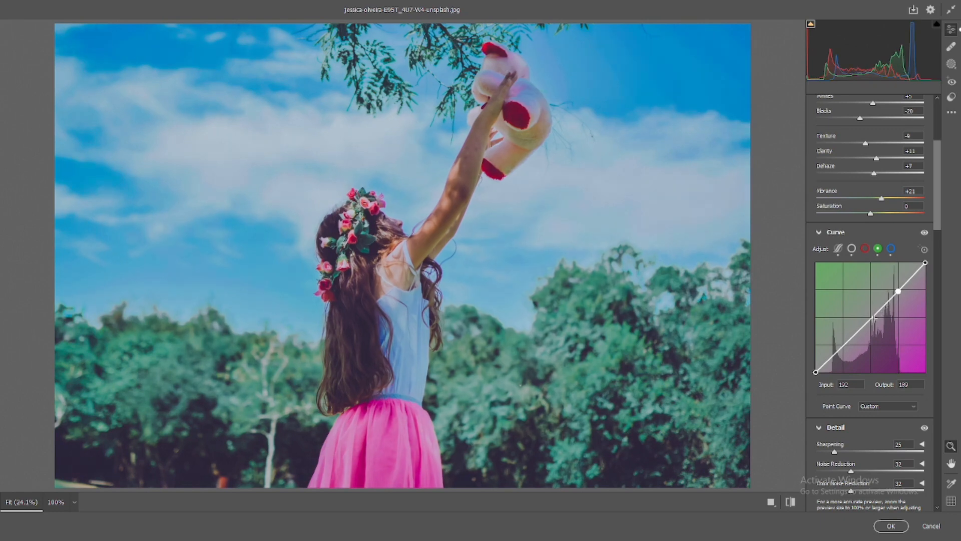
click(870, 318)
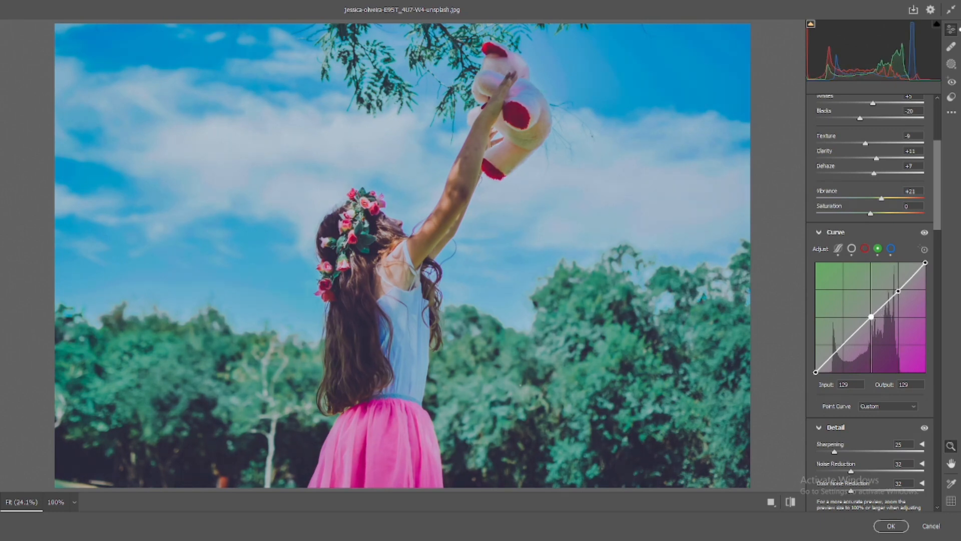
drag(871, 316, 816, 367)
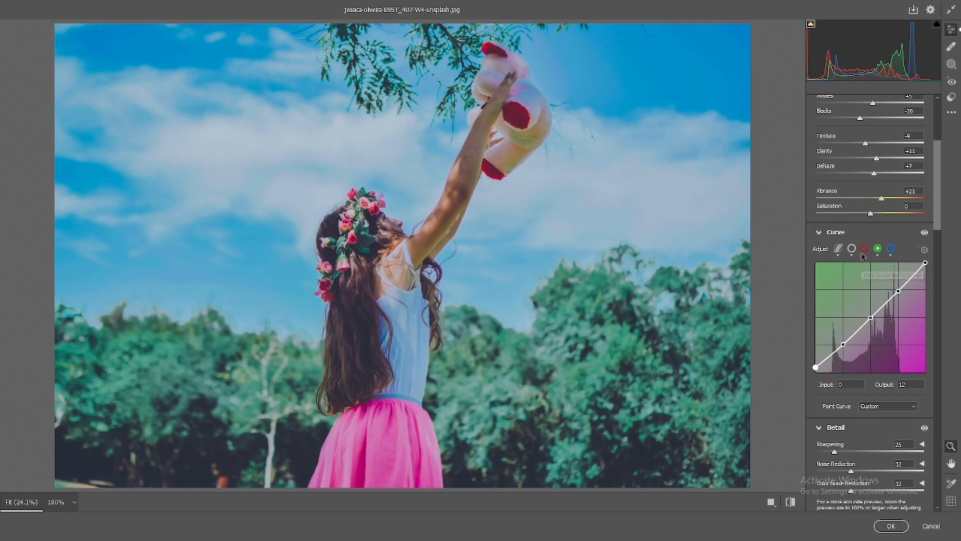
On the red channel curve, add a highlight point at input 193, output 193 and a shadow point at input 64, output 62.
click(865, 248)
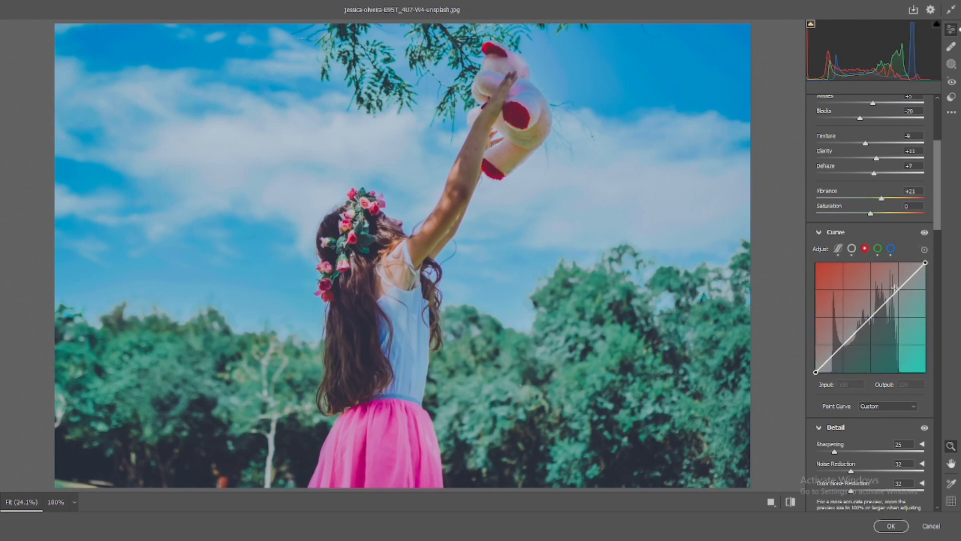
click(898, 288)
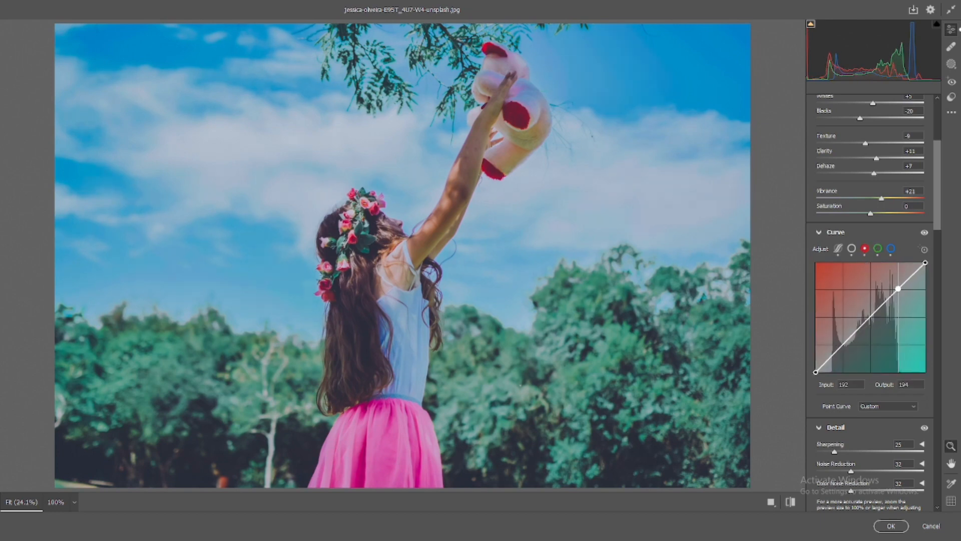
drag(898, 289, 898, 290)
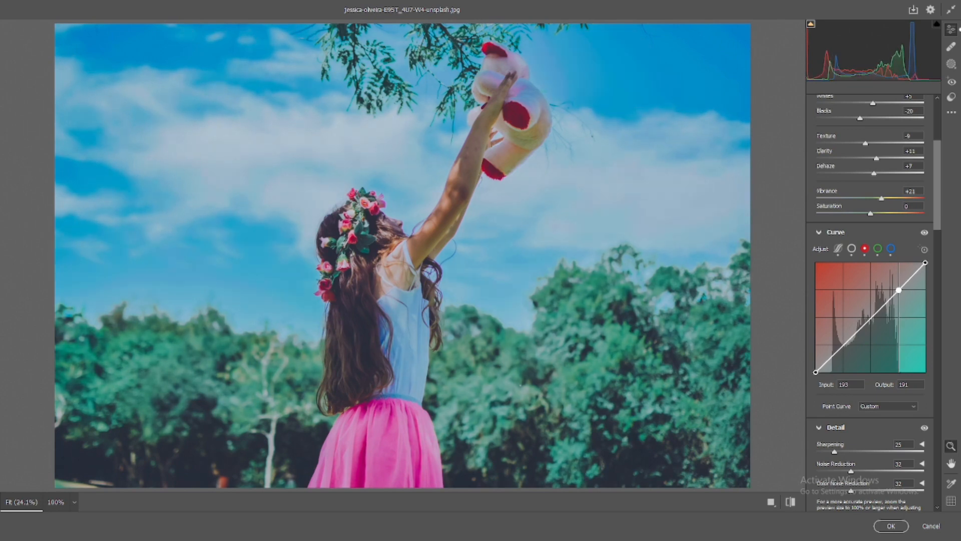
drag(898, 290, 899, 289)
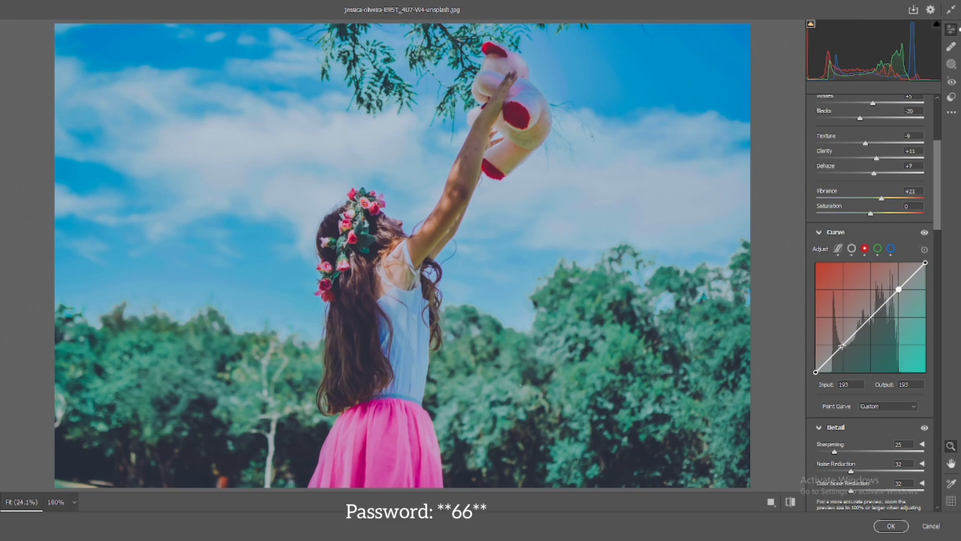
click(843, 344)
drag(844, 344, 843, 345)
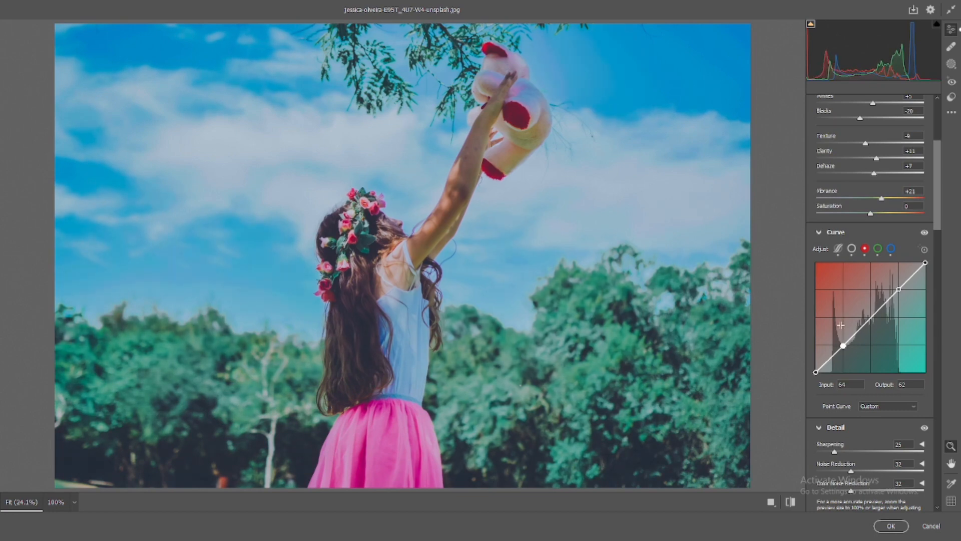
Compare the graded portrait with its default settings by toggling the before/after preview several times.
click(788, 503)
click(788, 503)
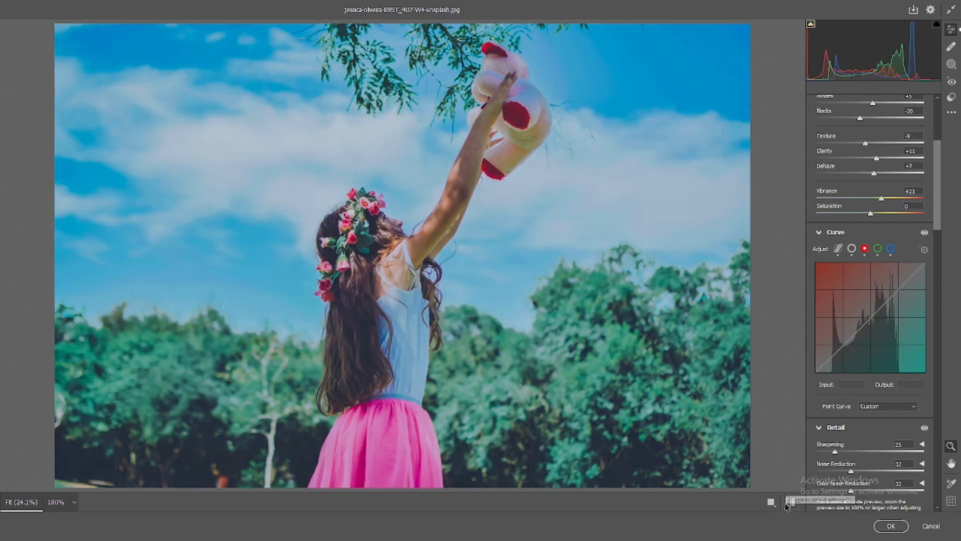
click(788, 503)
click(788, 503)
click(787, 503)
click(788, 503)
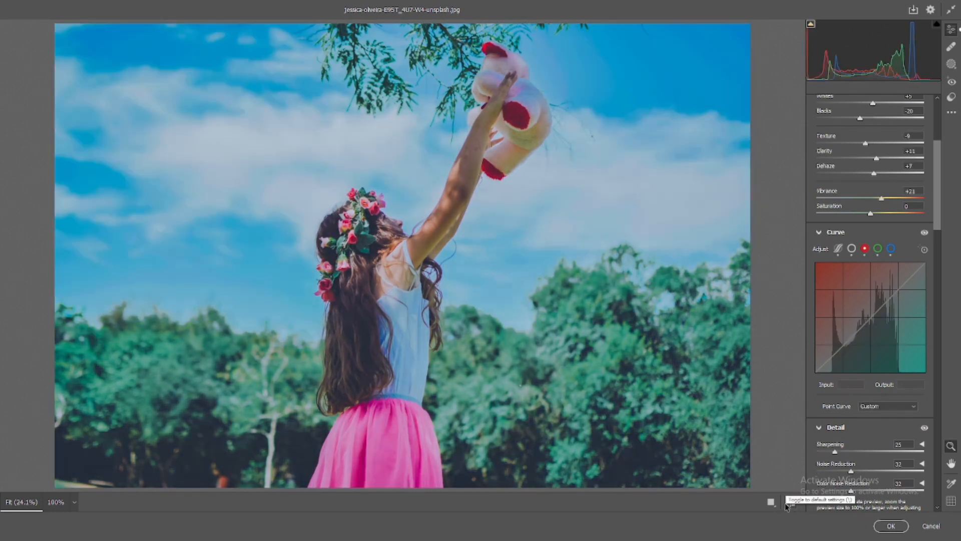
click(787, 503)
click(788, 503)
Lower the Basic highlights to -53.
scroll(857, 331, up, 3)
scroll(858, 331, up, 2)
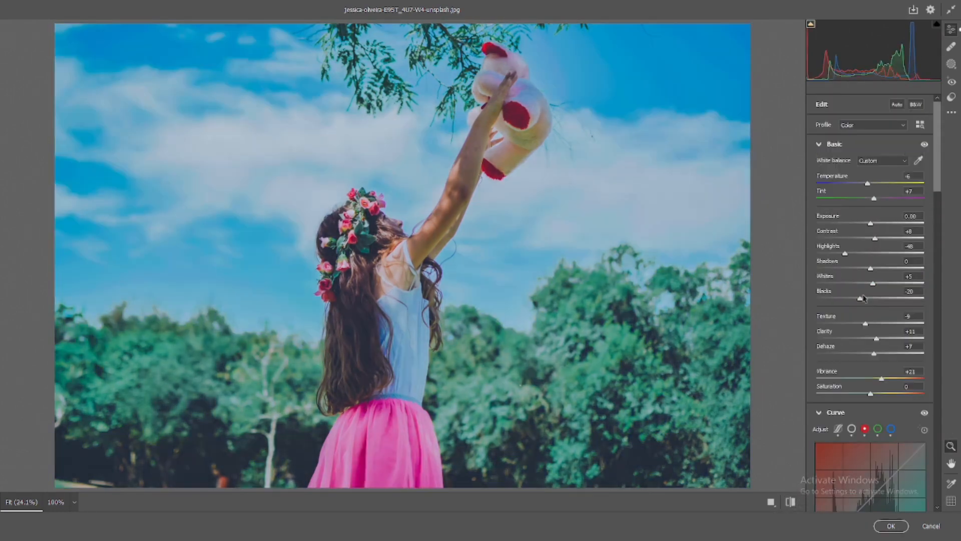
drag(846, 254, 843, 254)
In the HSL mixer, set the oranges hue to +13 and the saturation of oranges to +15, yellows to -82 and greens to -47.
scroll(861, 252, down, 8)
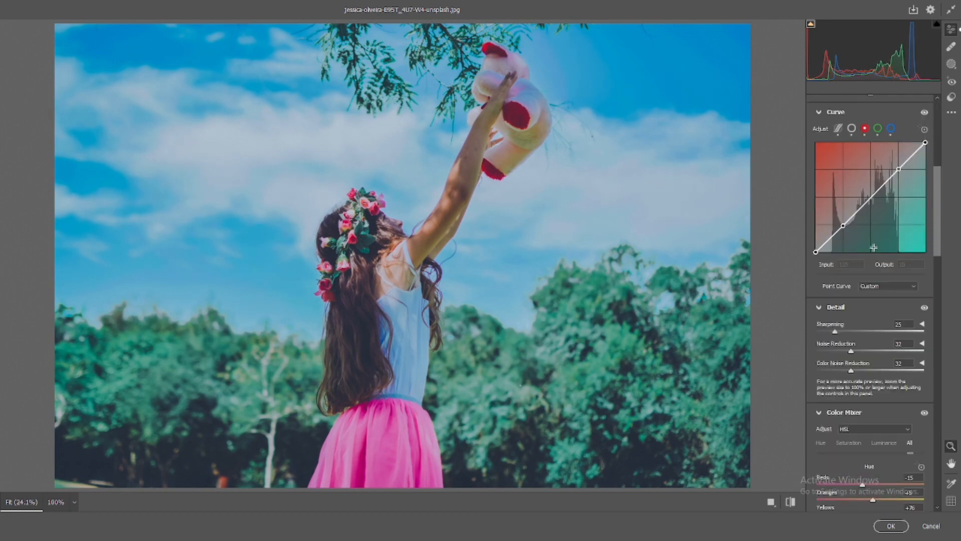
scroll(874, 250, down, 8)
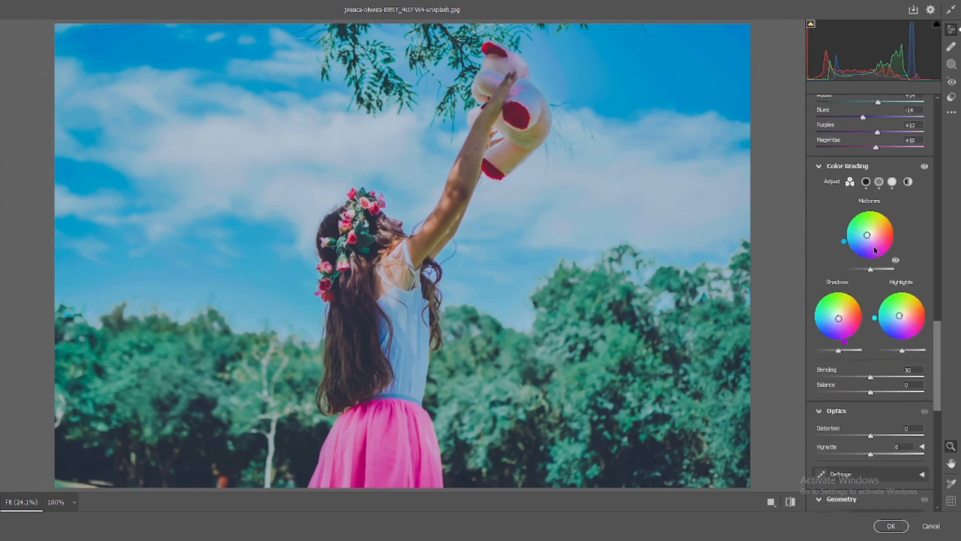
scroll(874, 250, down, 2)
scroll(879, 281, up, 8)
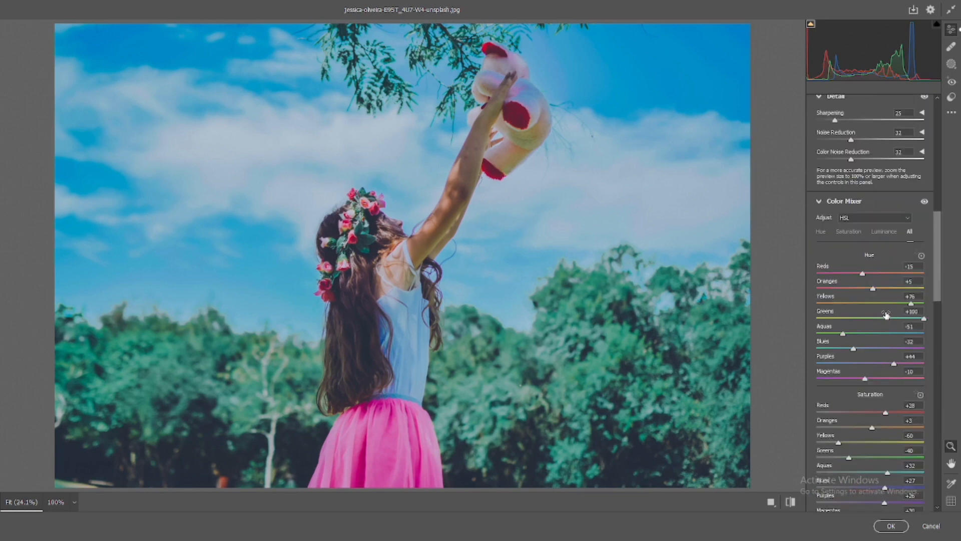
scroll(883, 313, down, 3)
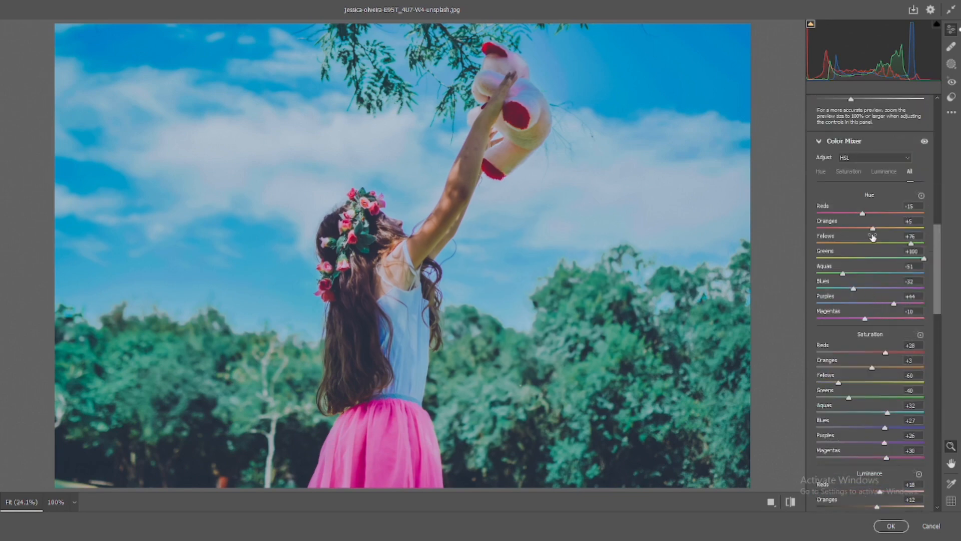
drag(872, 229, 871, 228)
drag(872, 368, 877, 369)
mouse_move(839, 379)
mouse_down()
mouse_move(819, 379)
mouse_move(843, 382)
mouse_move(831, 383)
mouse_up()
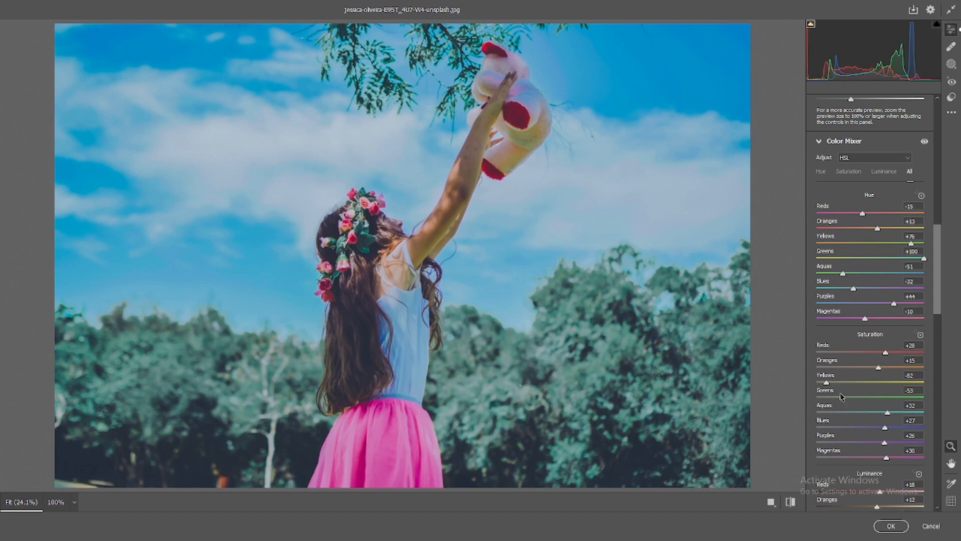
drag(833, 395, 846, 399)
Raise the luminance of oranges to +15 in the HSL mixer.
scroll(854, 390, down, 1)
scroll(866, 371, down, 1)
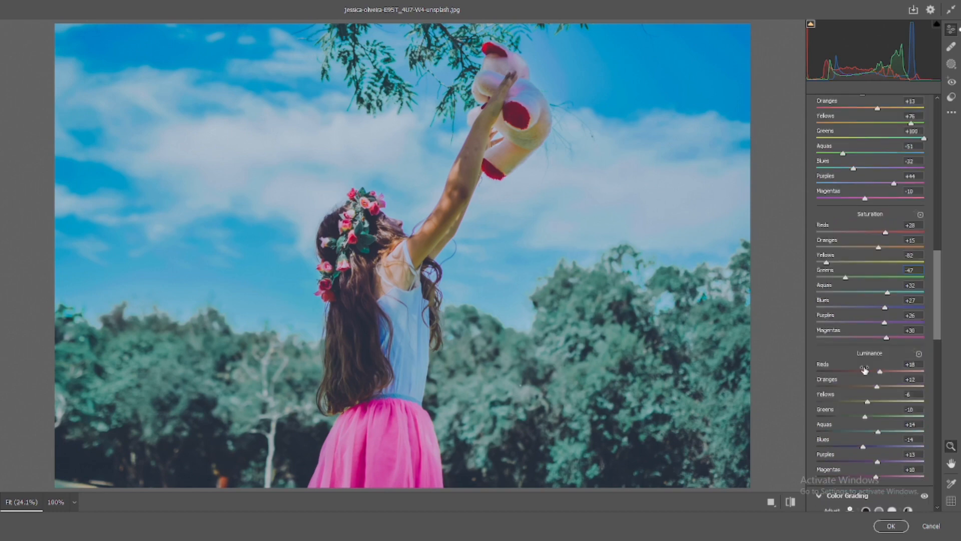
scroll(872, 340, down, 1)
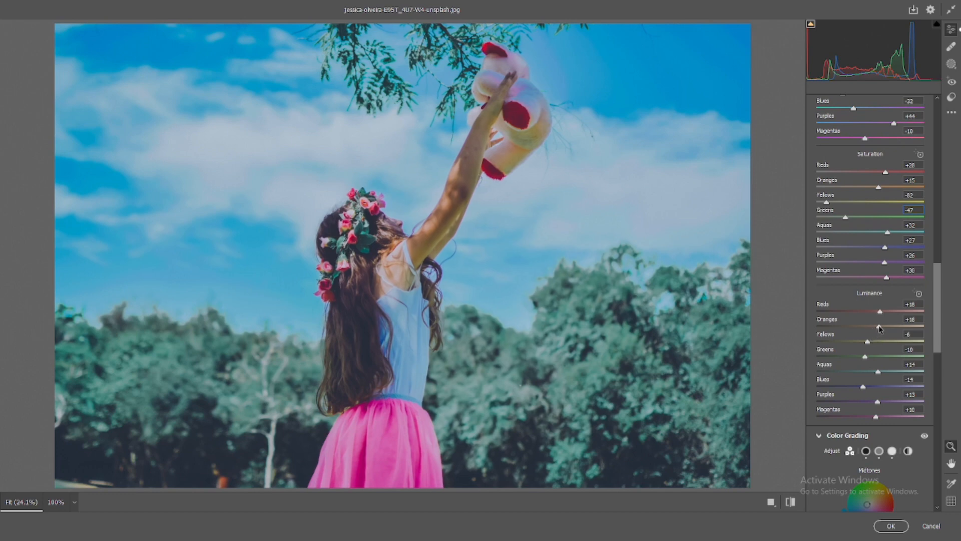
scroll(878, 328, down, 3)
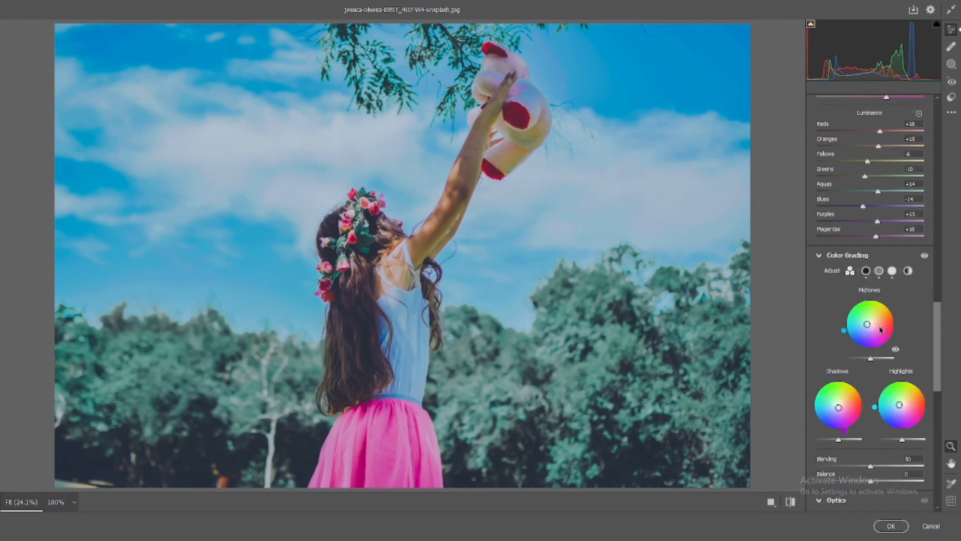
Check the HSL changes by toggling repeatedly between the default and current settings.
scroll(879, 328, up, 1)
click(790, 500)
click(791, 500)
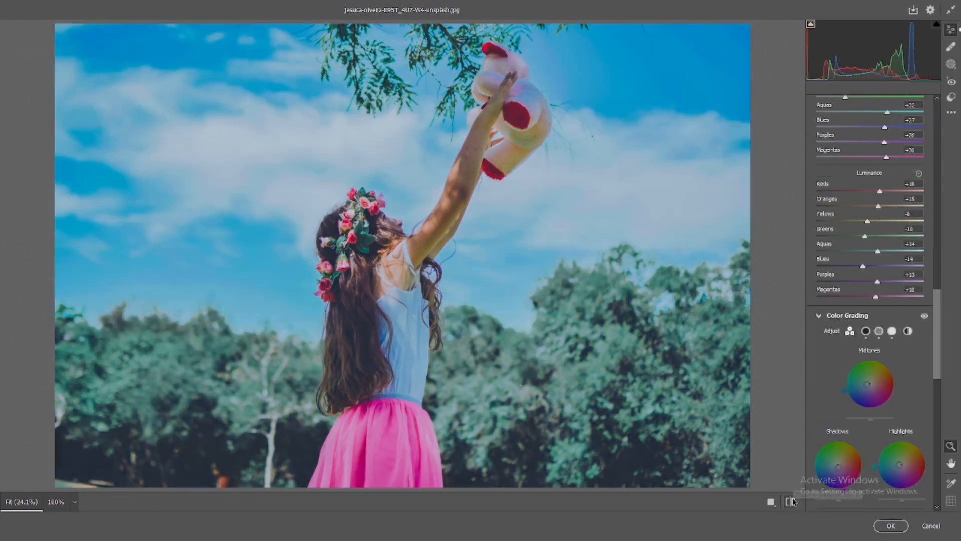
click(791, 499)
click(790, 501)
click(791, 501)
click(791, 501)
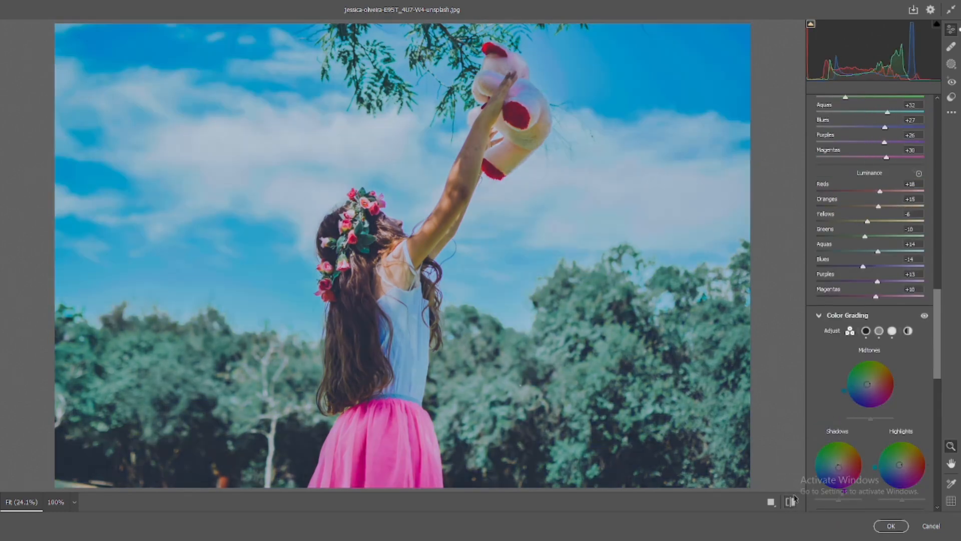
On the parametric curve, set lights to -3 and highlights to -5.
scroll(895, 322, up, 6)
scroll(895, 321, up, 6)
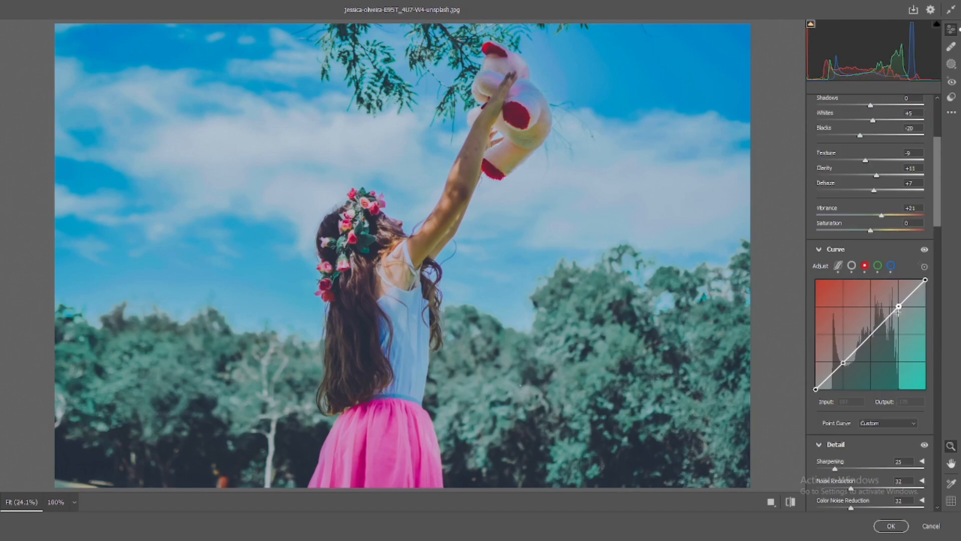
click(839, 265)
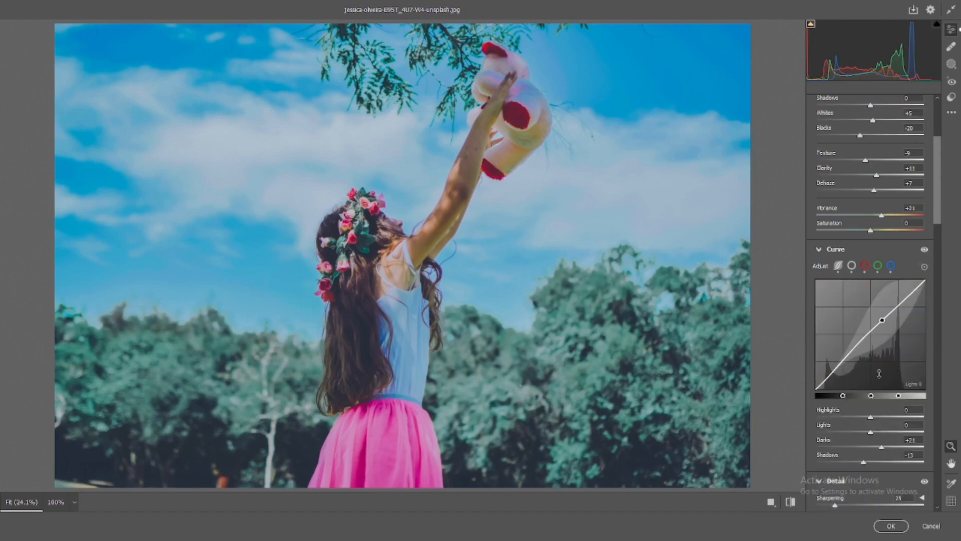
drag(870, 434, 868, 417)
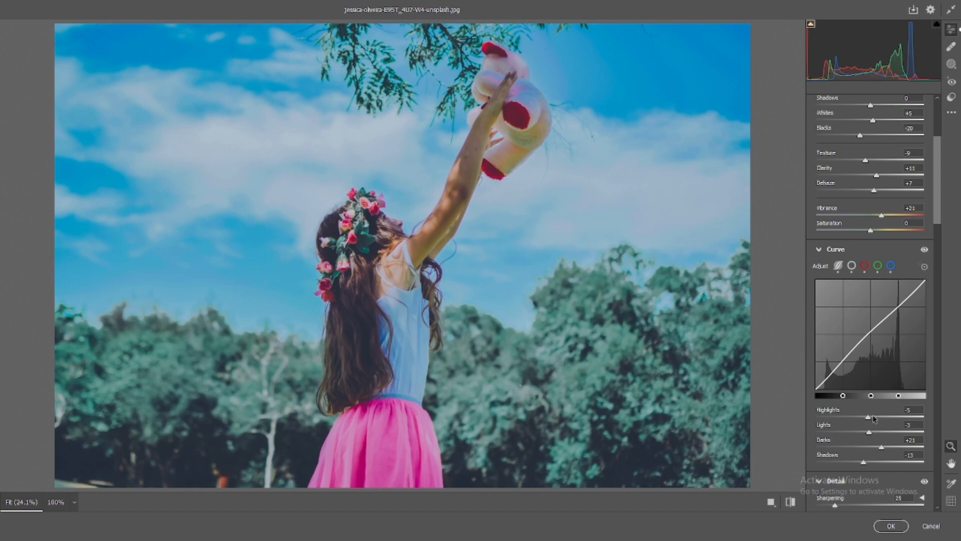
In the Basic adjustments, set blacks to -21 and shadows to -2.
scroll(874, 419, up, 3)
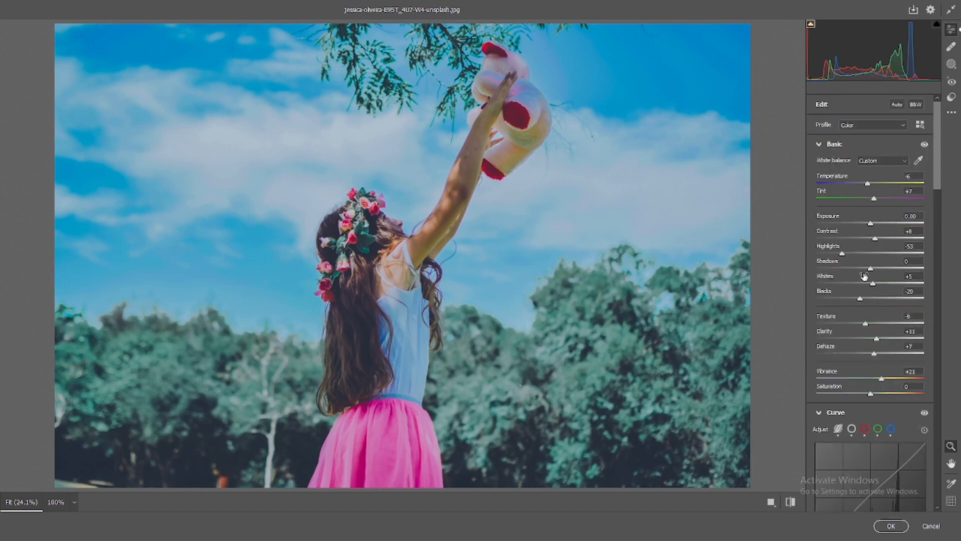
scroll(864, 230, down, 1)
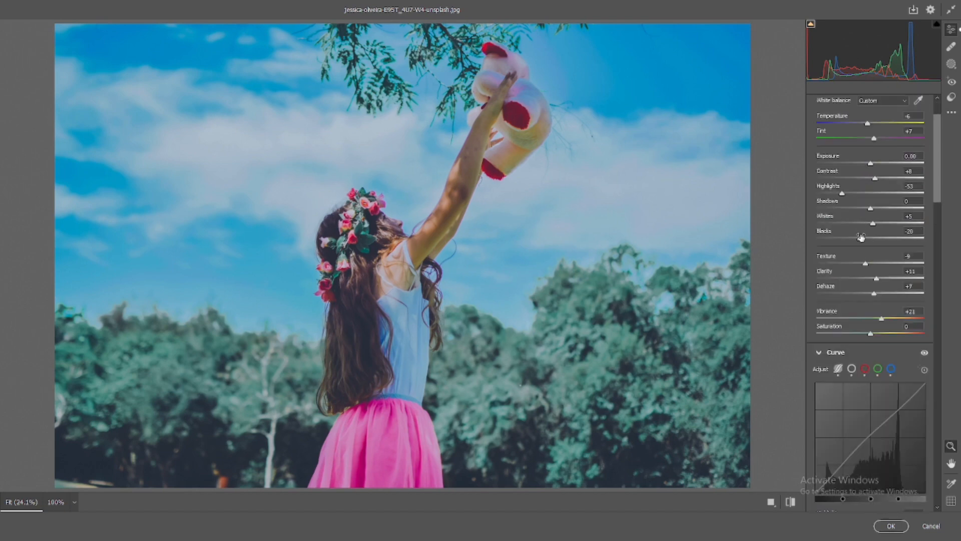
drag(860, 238, 866, 211)
scroll(871, 224, down, 3)
scroll(877, 233, up, 2)
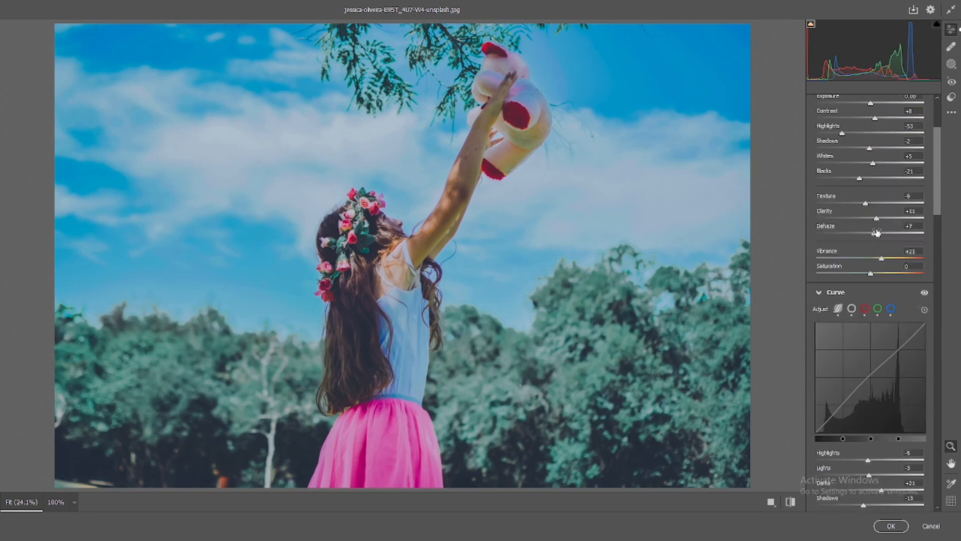
drag(868, 210, 867, 209)
Lift the black point of the main point curve to output 35 for a stronger fade.
scroll(869, 215, down, 4)
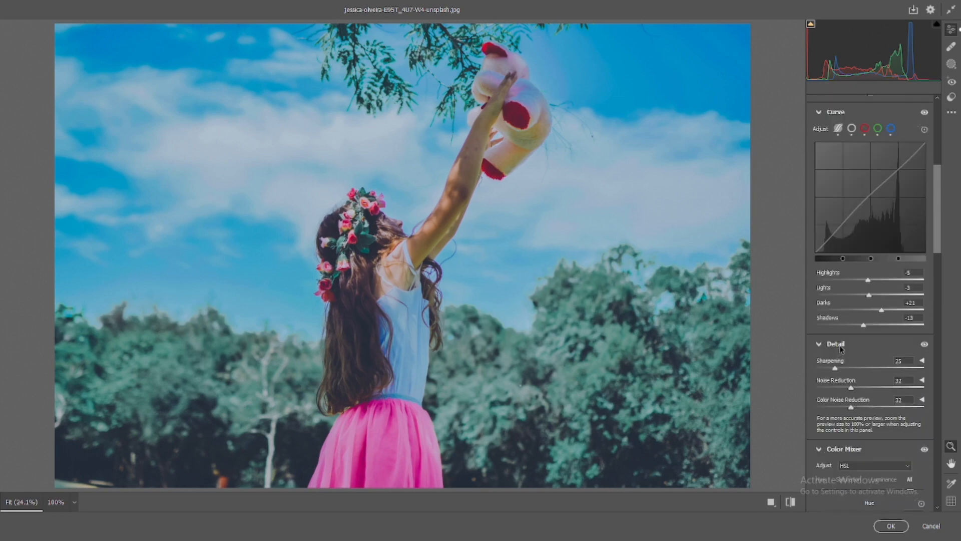
click(851, 129)
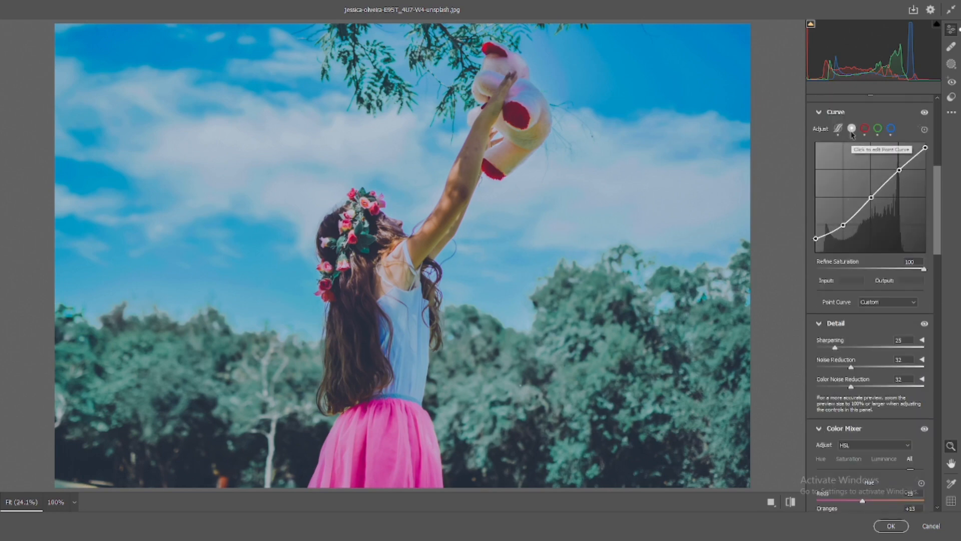
drag(815, 239, 811, 236)
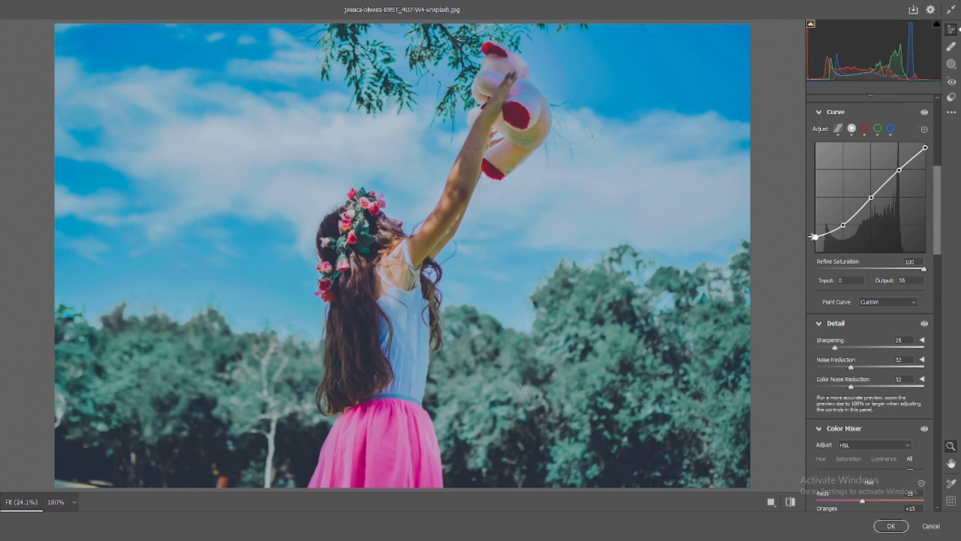
Compare the original and graded versions of the portrait by switching the before/after preview back and forth.
click(789, 503)
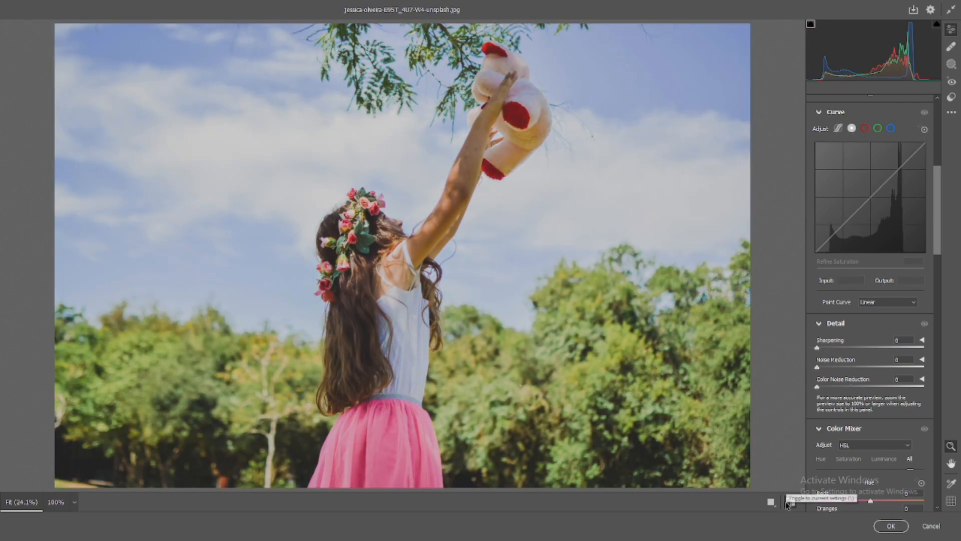
click(789, 503)
click(789, 502)
click(789, 502)
click(788, 502)
click(789, 502)
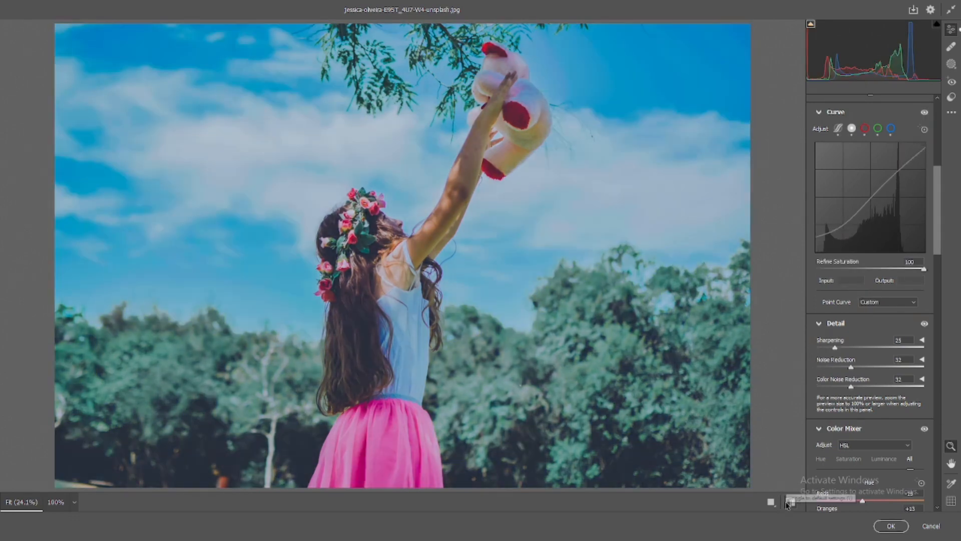
click(788, 502)
click(789, 502)
Try lowering the aquas luminance to -100 and adjusting the greens luminance, and undo both changes.
scroll(864, 330, down, 7)
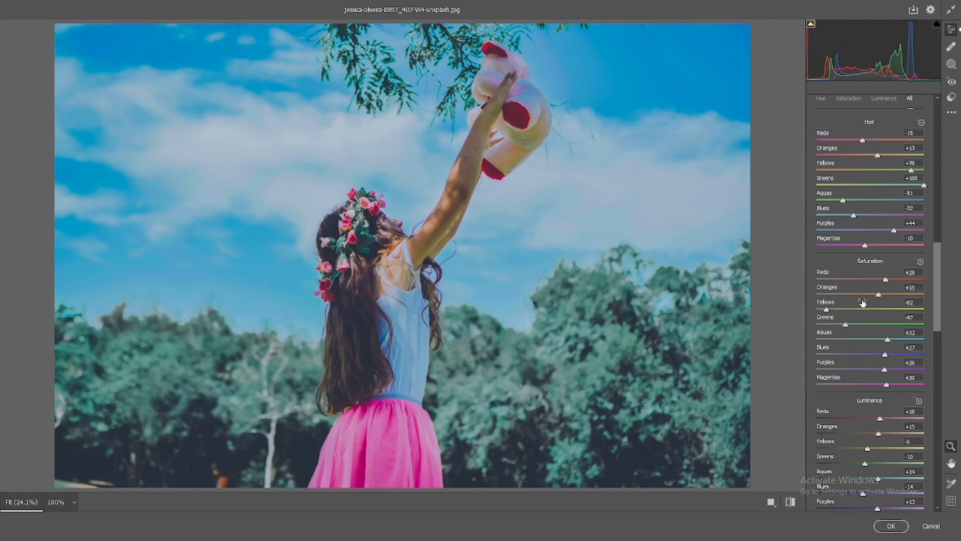
scroll(879, 299, down, 2)
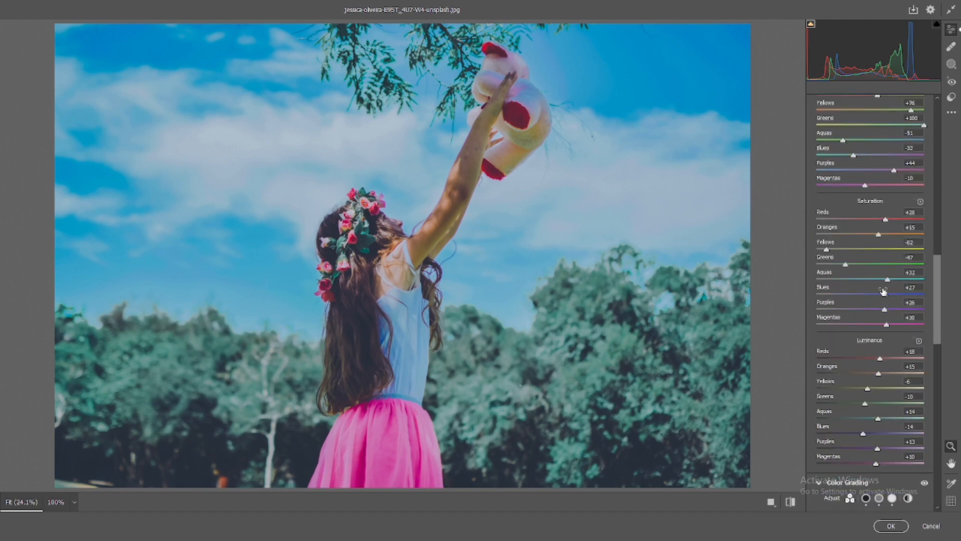
scroll(879, 299, down, 6)
scroll(851, 386, up, 5)
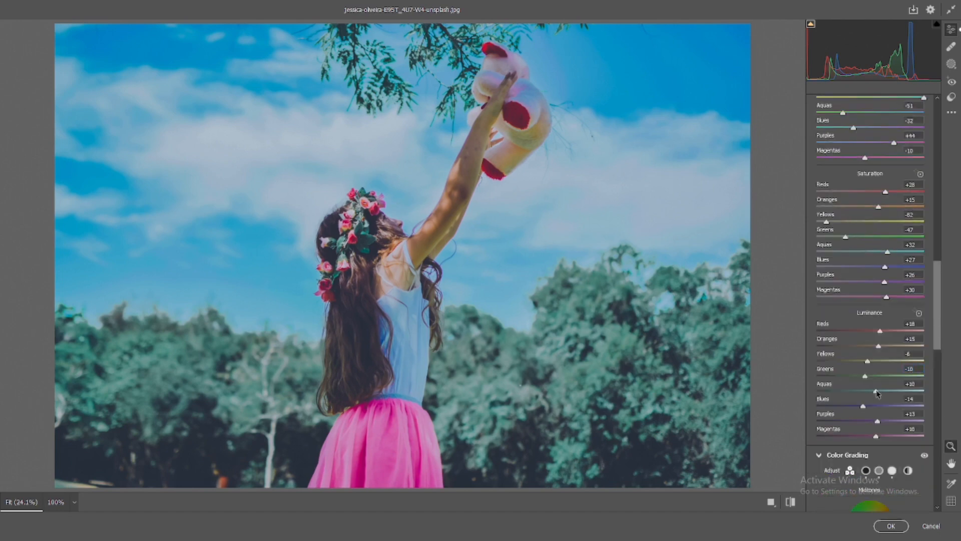
drag(878, 391, 816, 389)
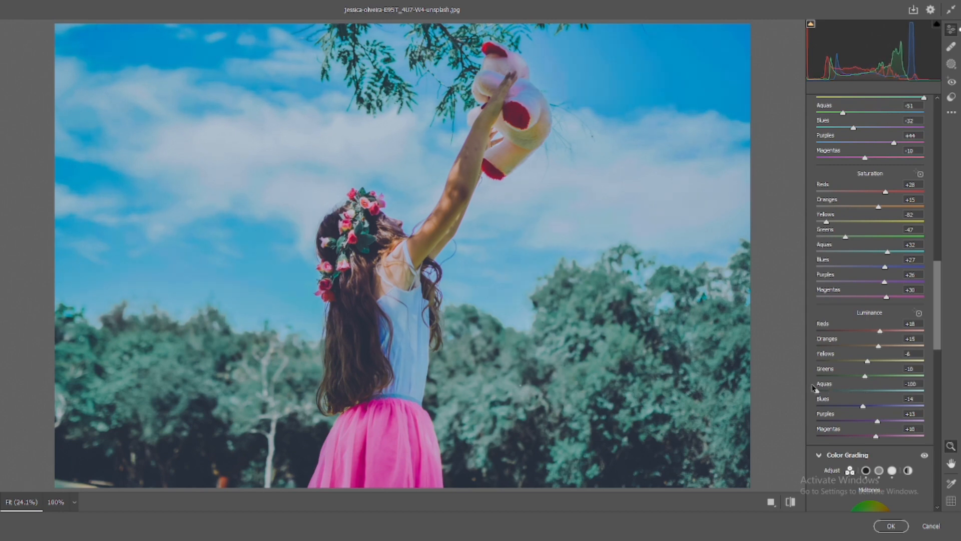
key(ctrl+z)
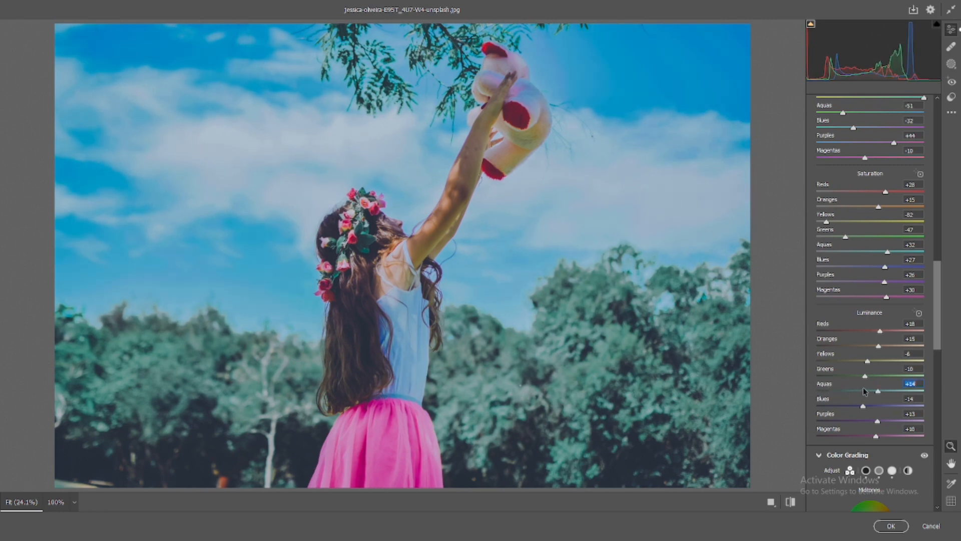
mouse_move(865, 376)
mouse_down()
mouse_move(856, 376)
mouse_move(860, 361)
mouse_up()
key(ctrl+z)
Save all edit settings as a Camera Raw settings file named "Blue cinamtice" in the YOUTUBE folder.
scroll(900, 324, up, 5)
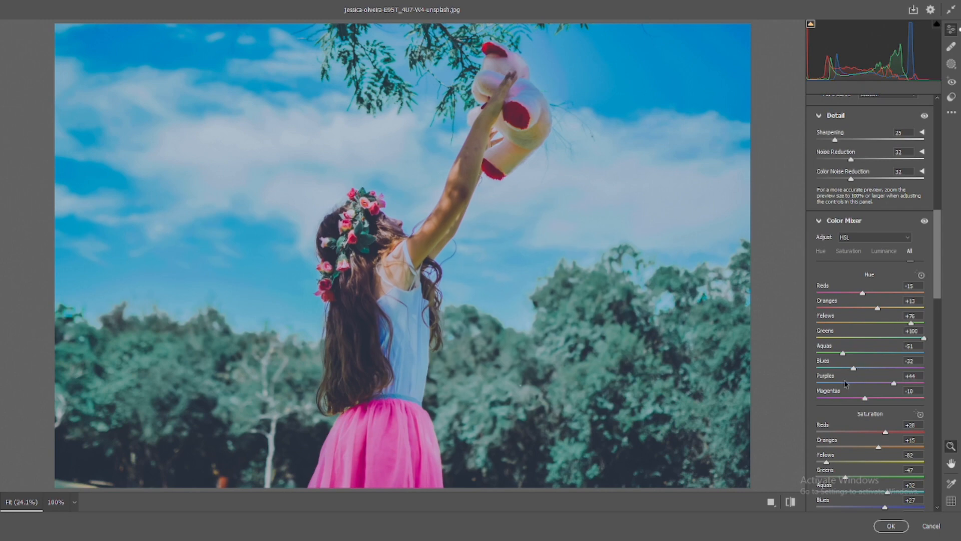
scroll(903, 315, up, 2)
click(951, 113)
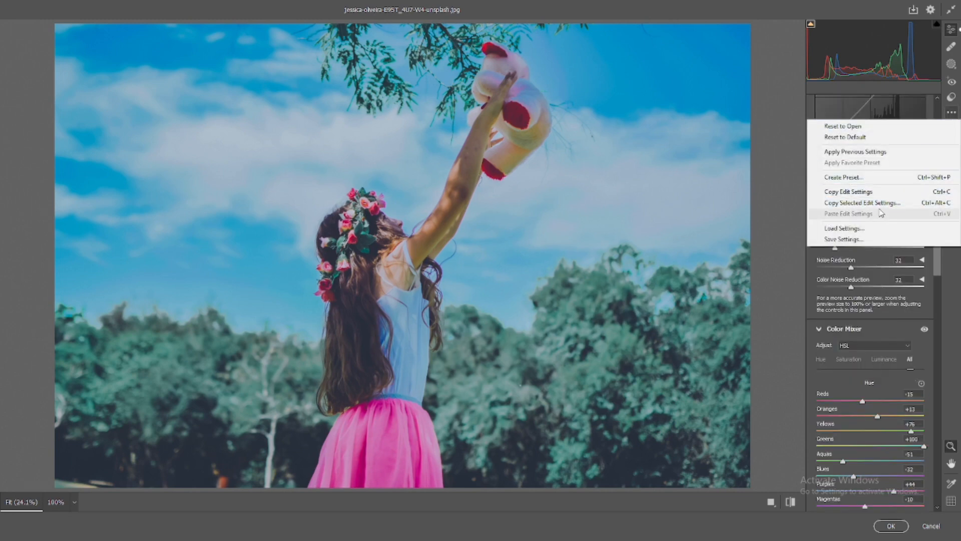
click(872, 237)
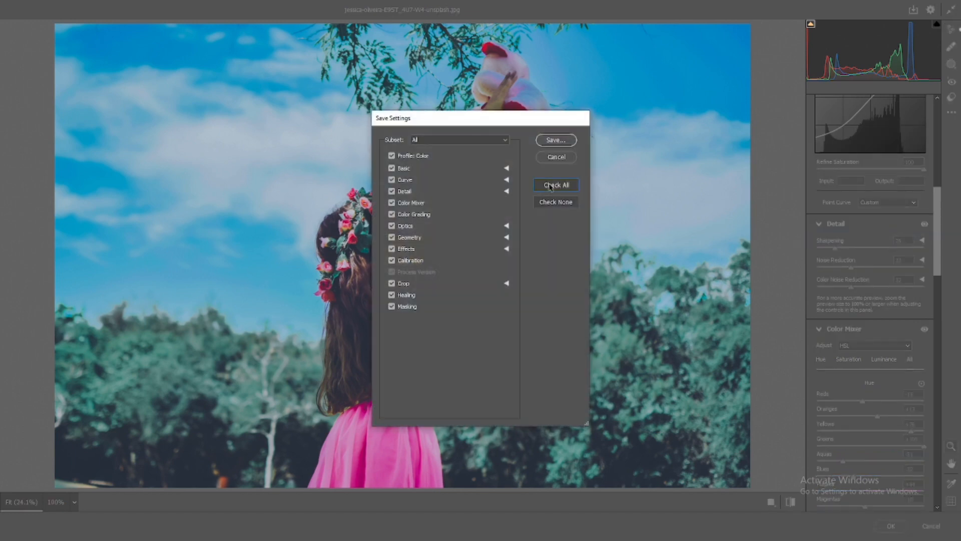
click(556, 139)
text(Blue cinamtice)
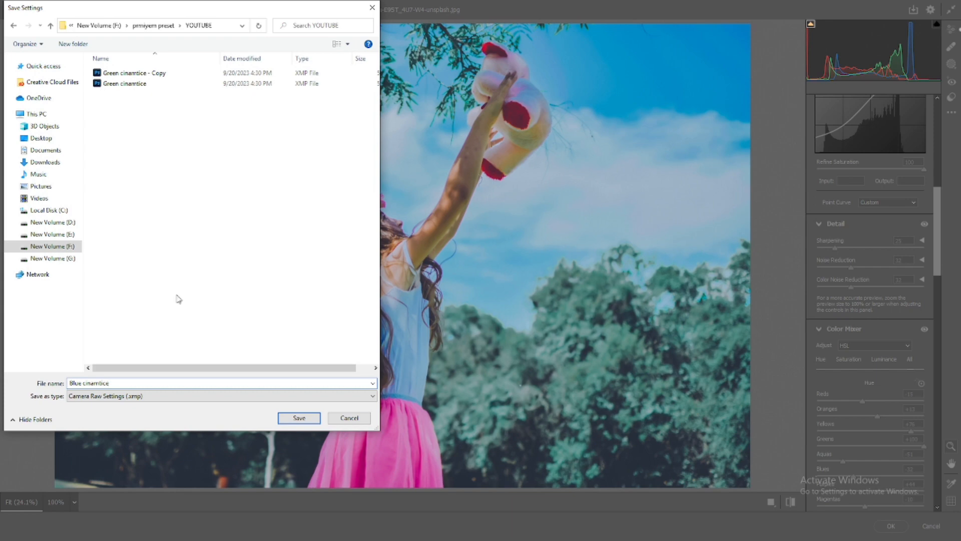
click(299, 418)
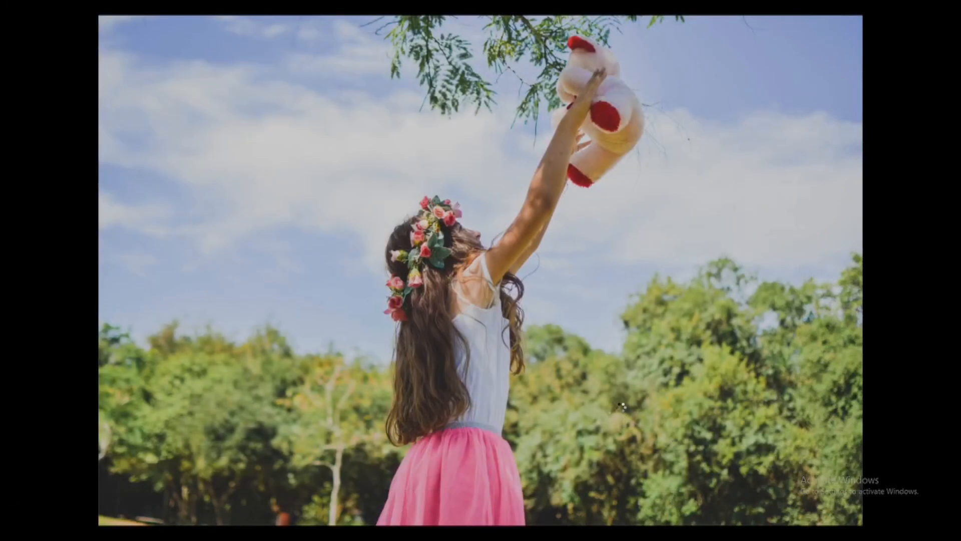
Compare the portrait before and after the Camera Raw grade by repeatedly undoing and redoing the applied filter.
key(ctrl+z)
key(ctrl+z)
key(ctrl+z)
key(ctrl+z)
key(ctrl+z)
key(ctrl+z)
key(ctrl+z)
key(ctrl+z)
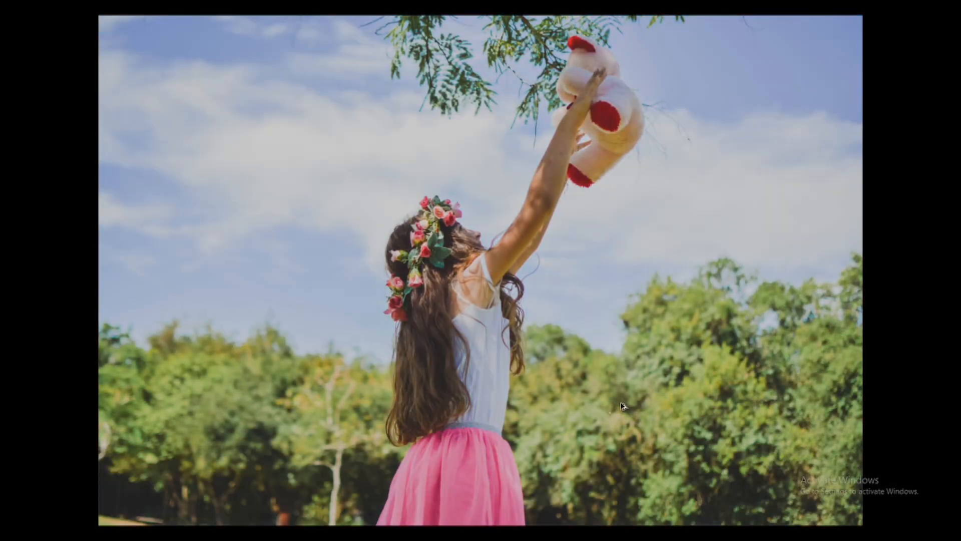